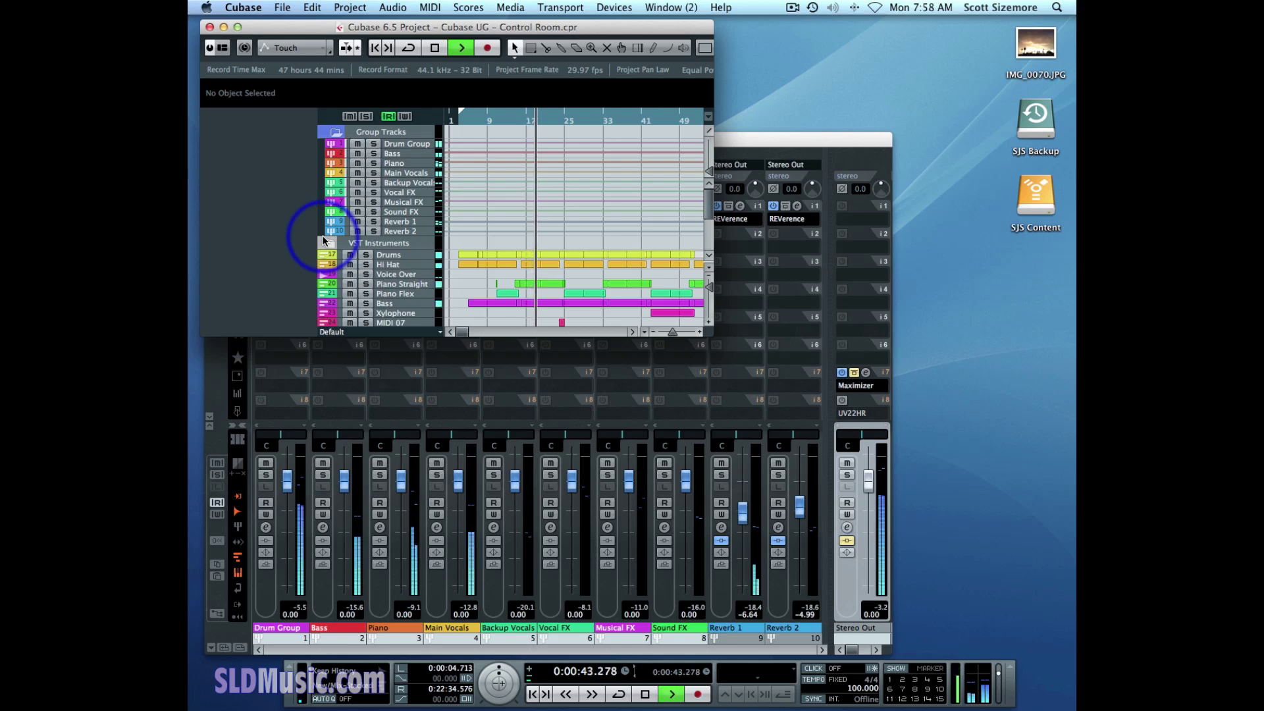
Stop playback and open the output bus assignments in VST Connections.
key("space")
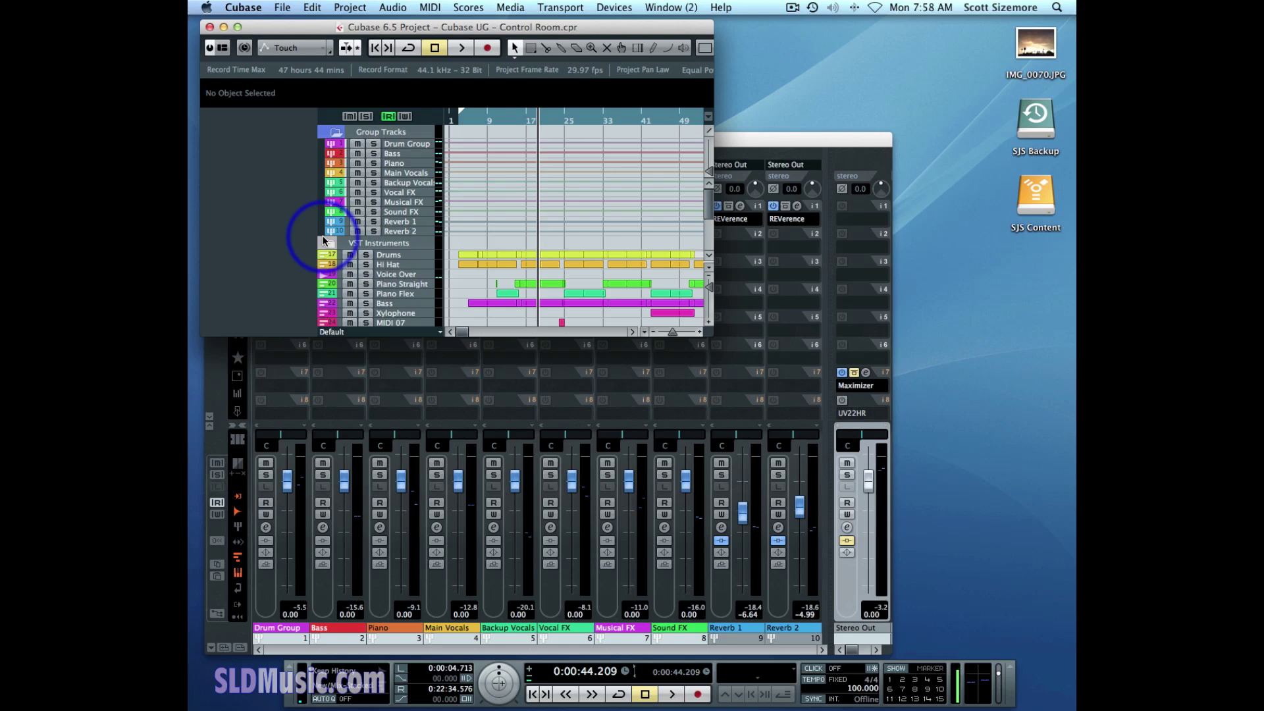
left_click(610, 12)
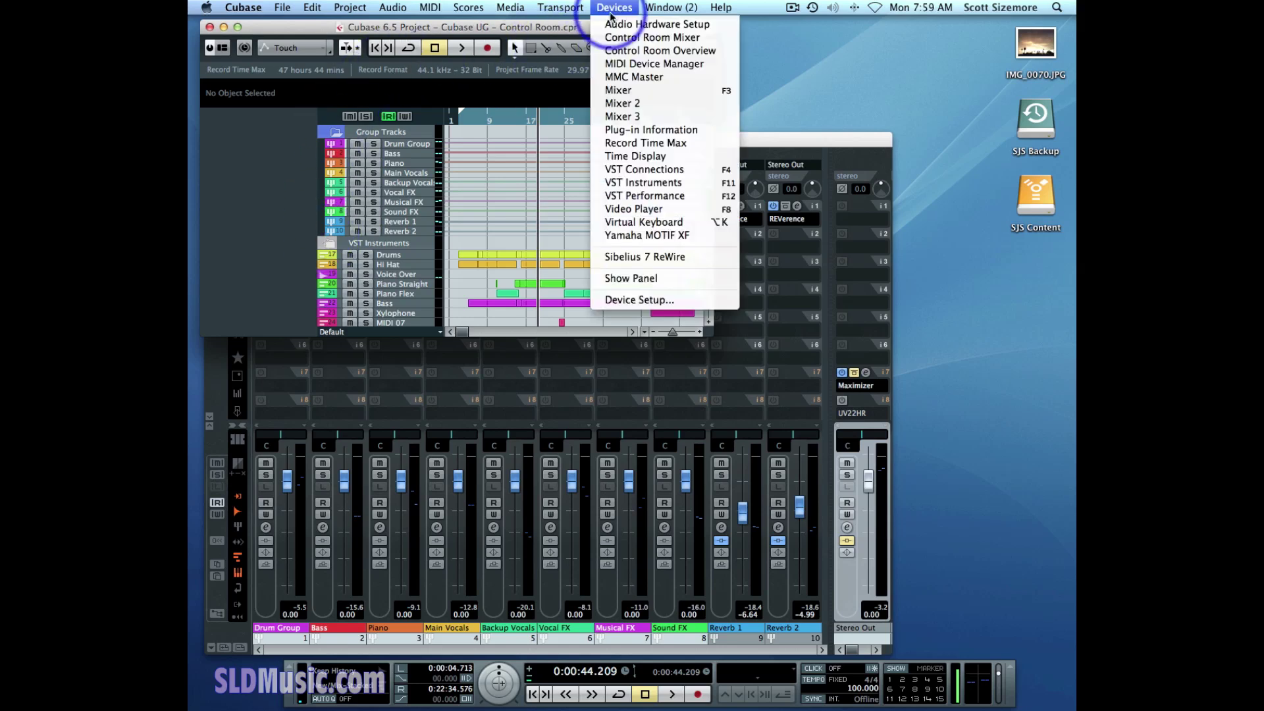
left_click(636, 171)
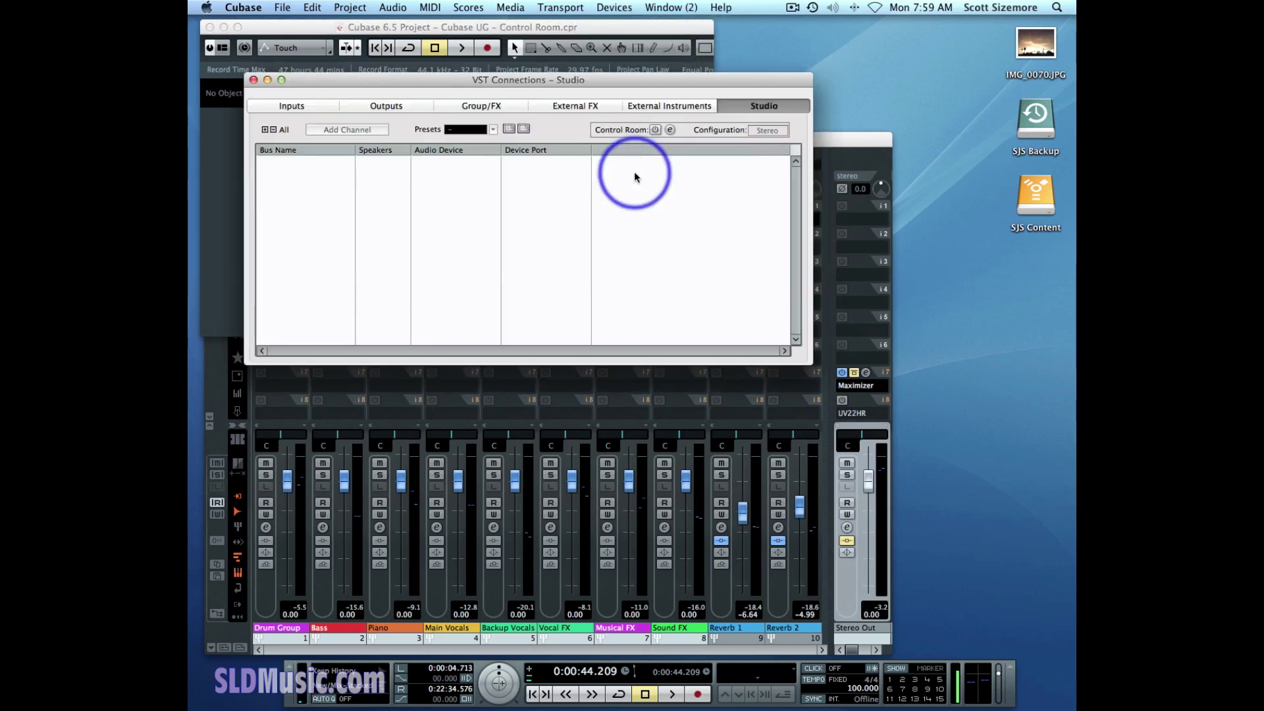
left_click(377, 105)
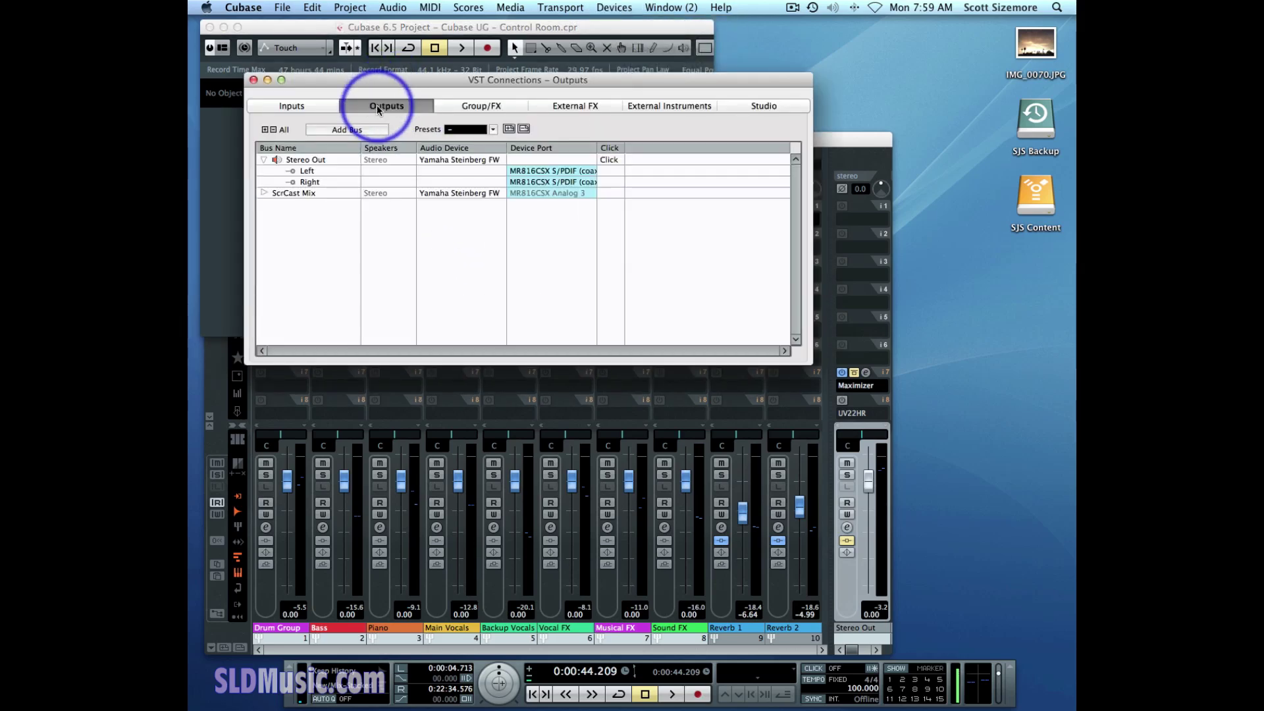
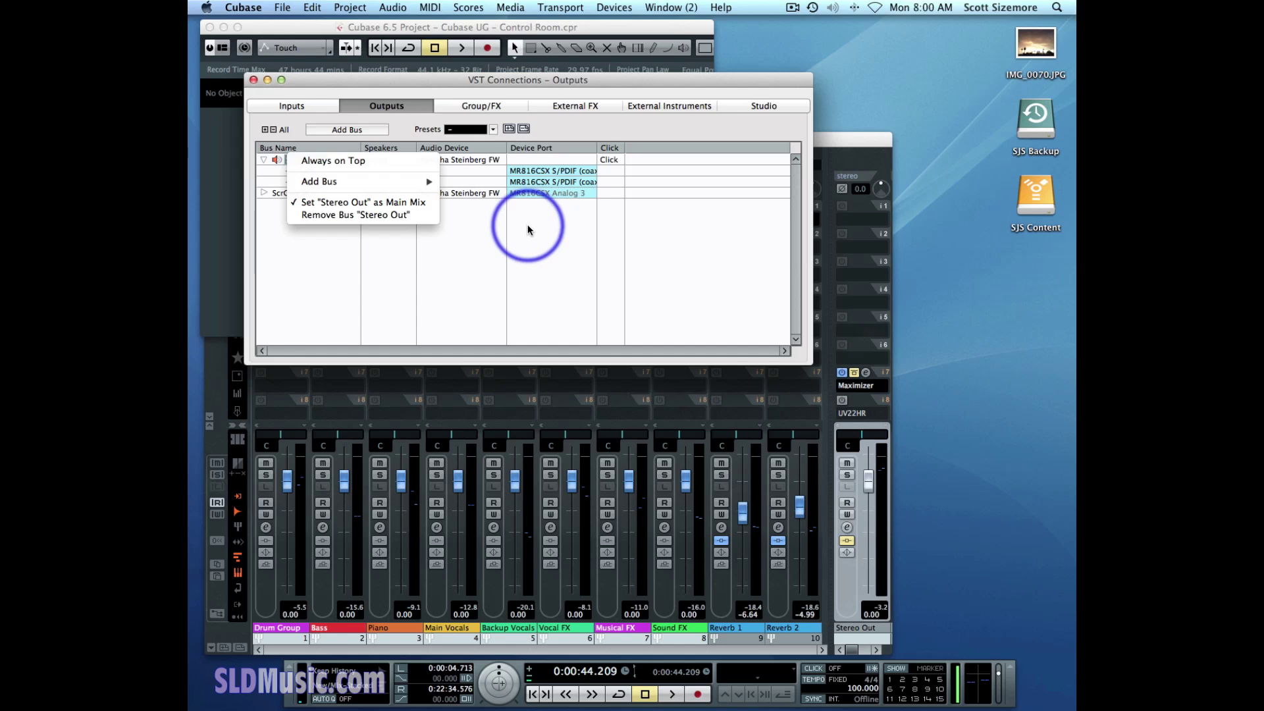
key("Escape")
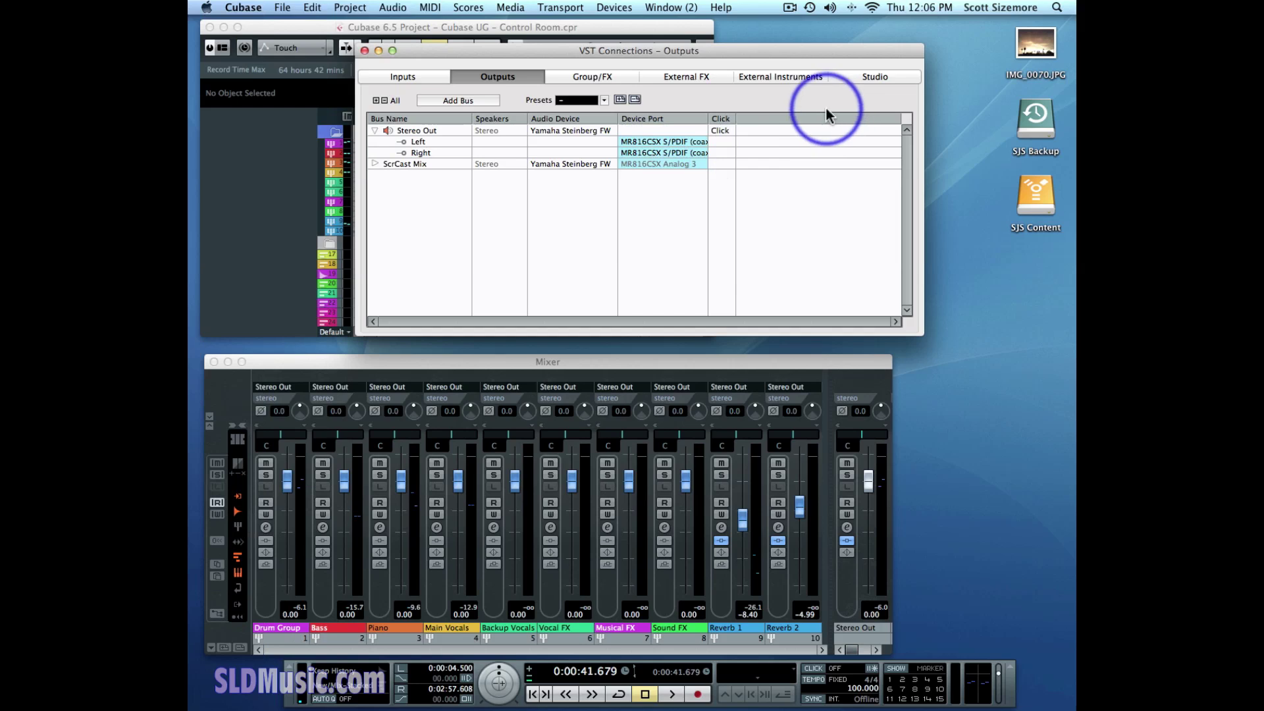
Bring the Mixer forward, play the project from the left locator to check the Stereo Out level, and stop.
left_click(728, 366)
key("KP_1")
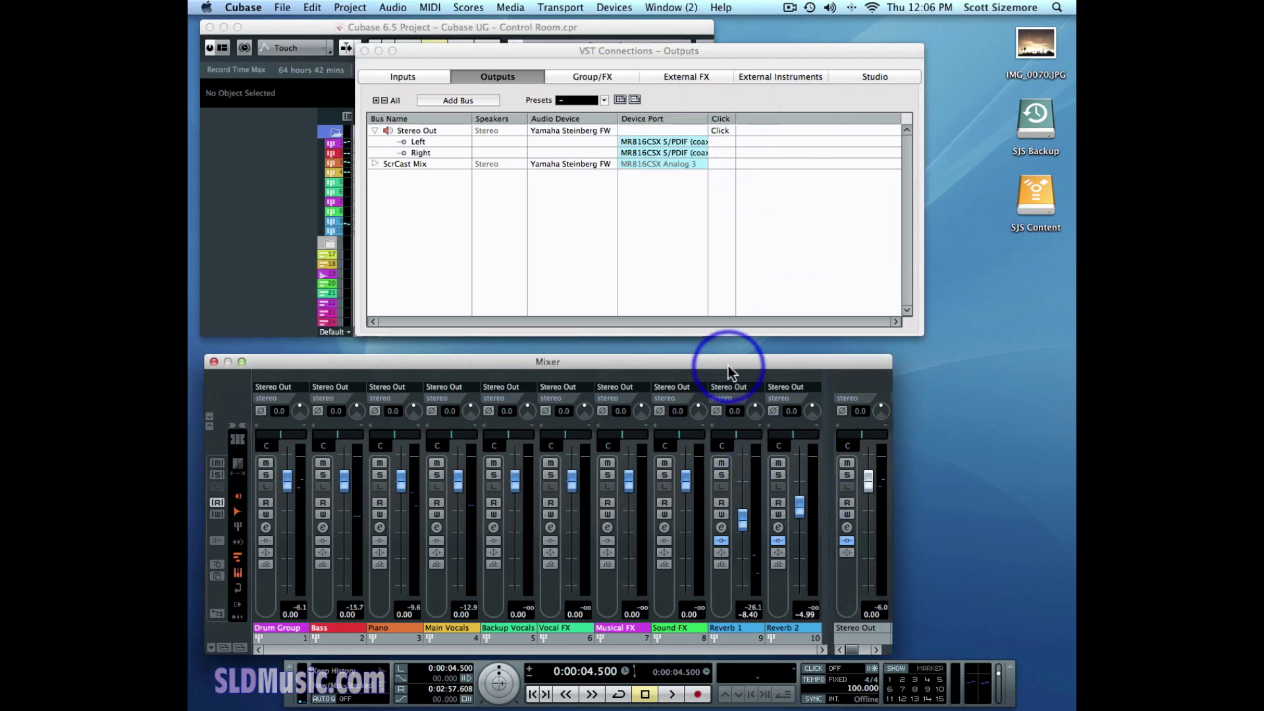
key("space")
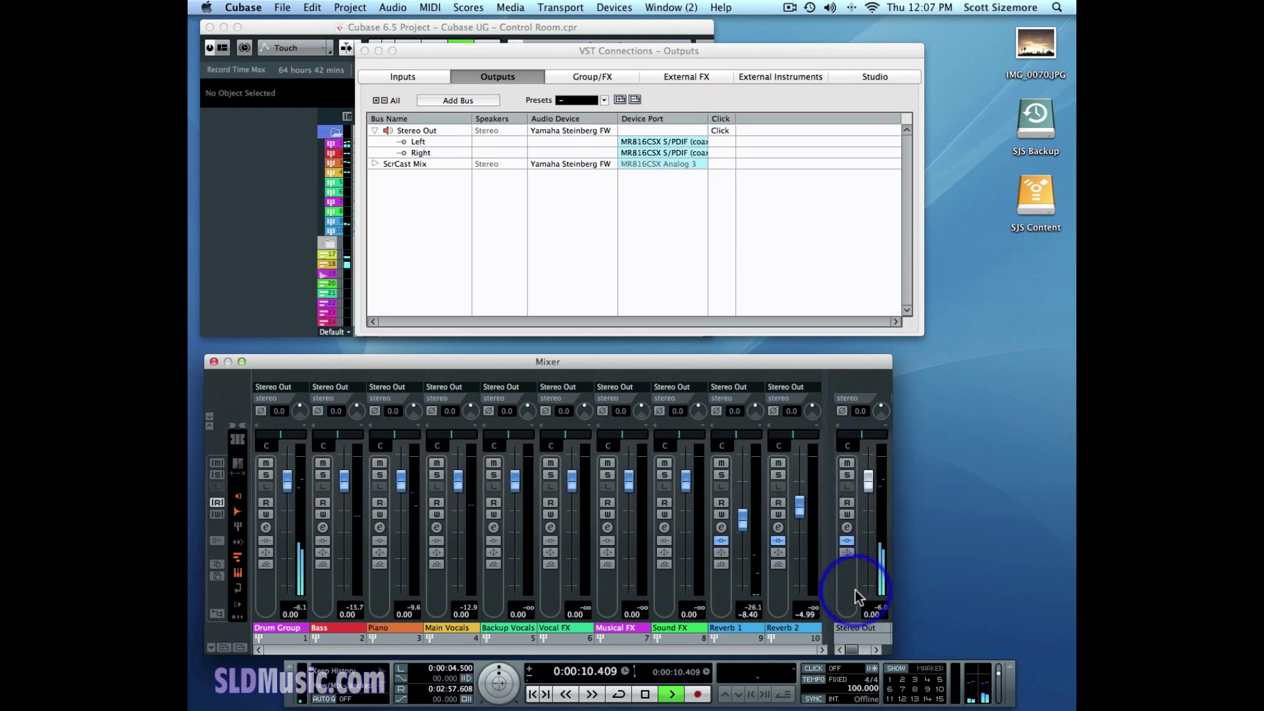
key("space")
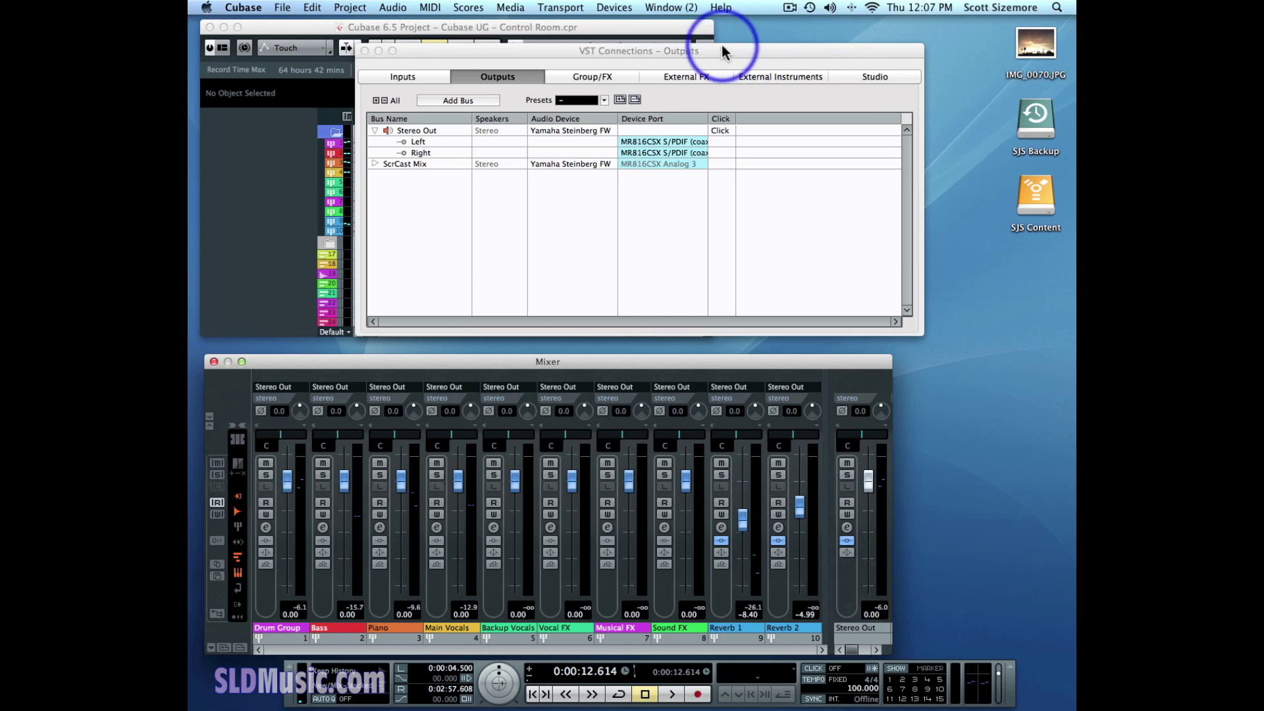
Enable the Control Room in the Studio connections and open the Control Room Mixer beside the other windows.
left_click(868, 79)
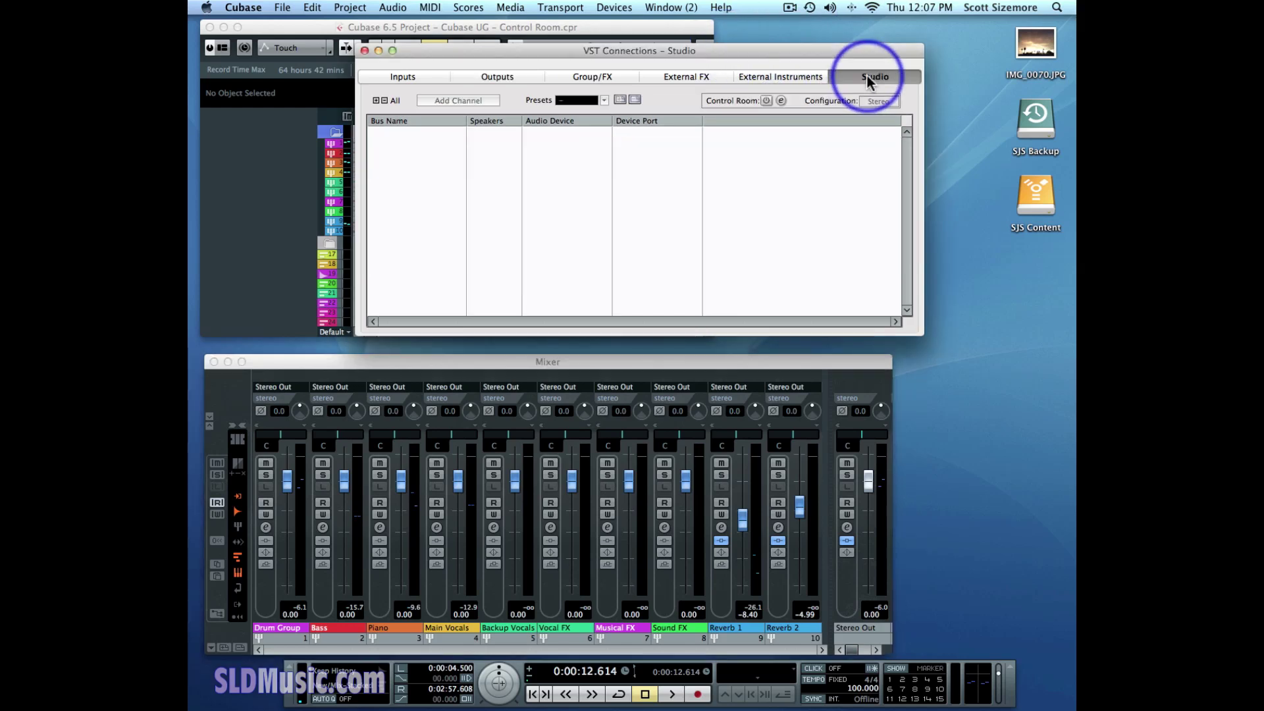
left_click(767, 101)
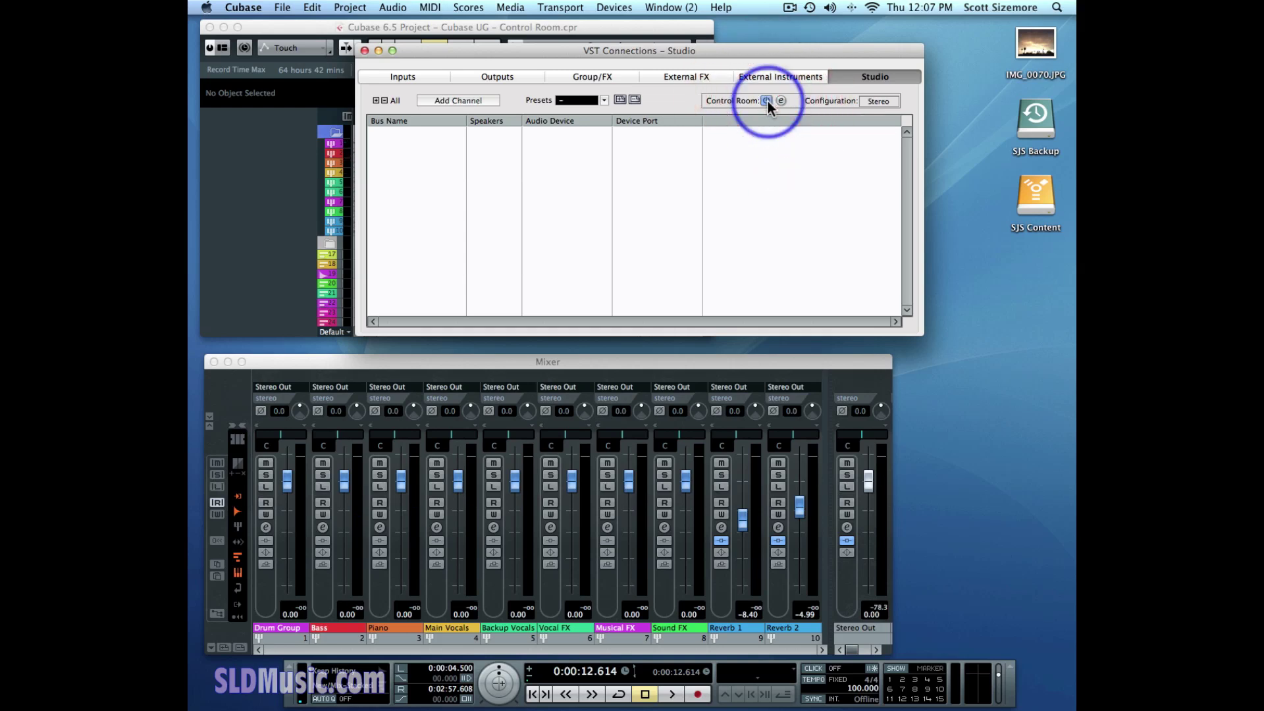
left_click(721, 488)
left_click(721, 488)
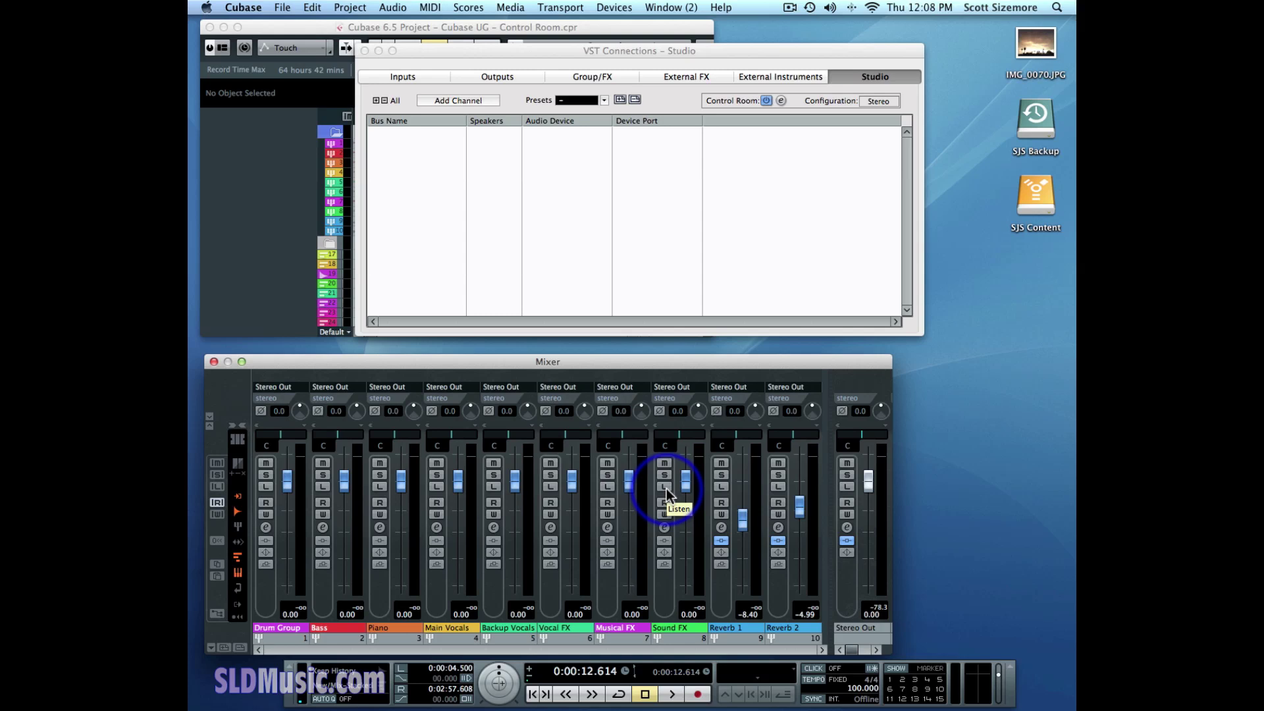
left_click(782, 101)
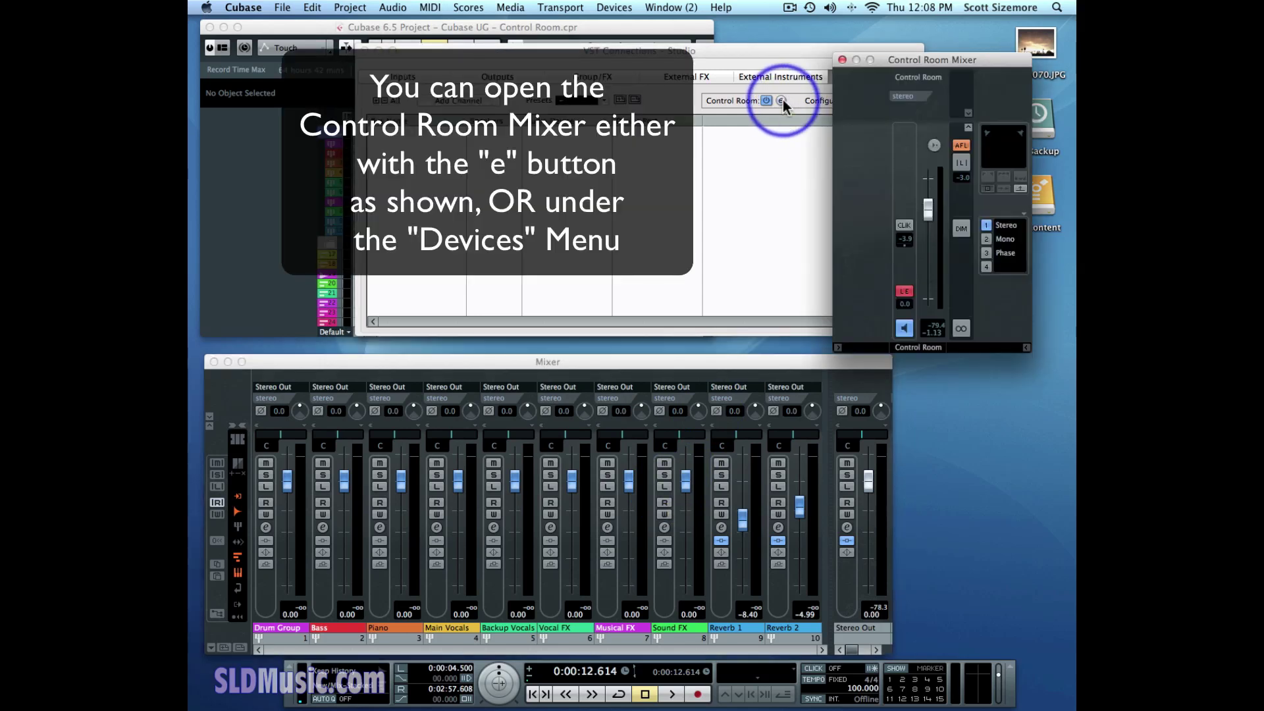
left_click_drag(1002, 63, 1020, 61)
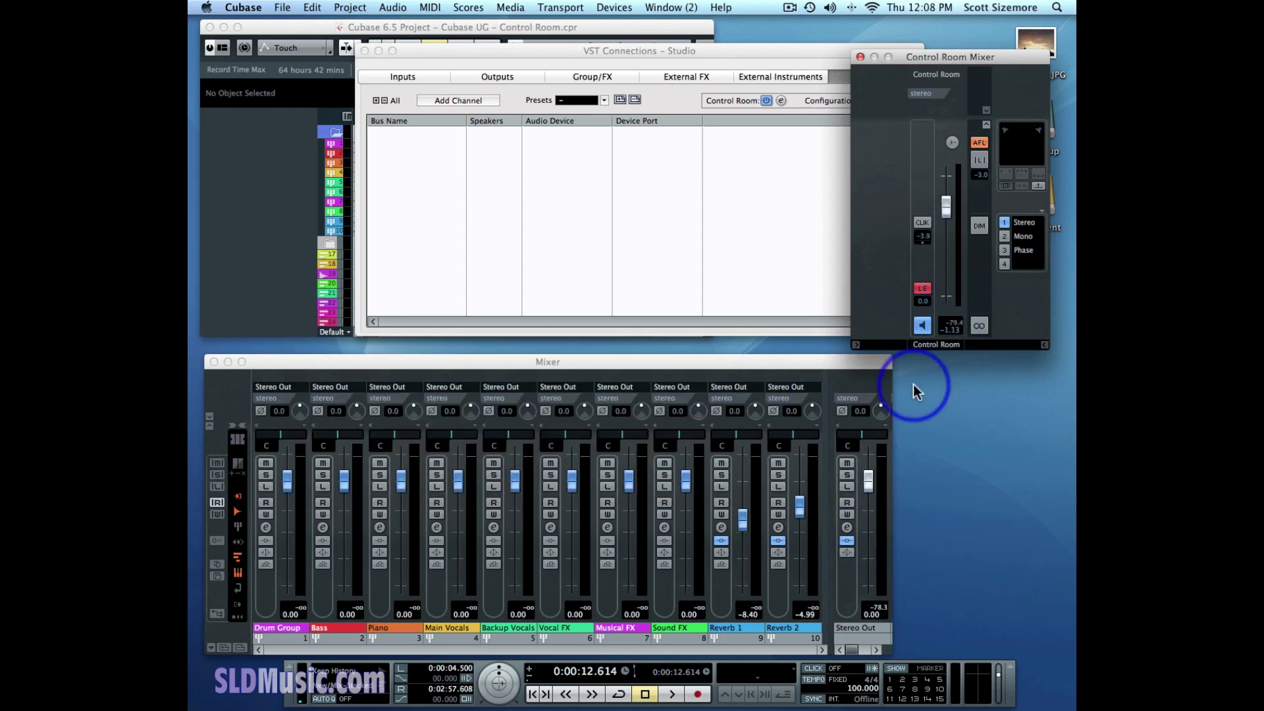
Raise the Control Room level to about 0.75 while playing the project from the left locator, and stop.
key("KP_1")
key("space")
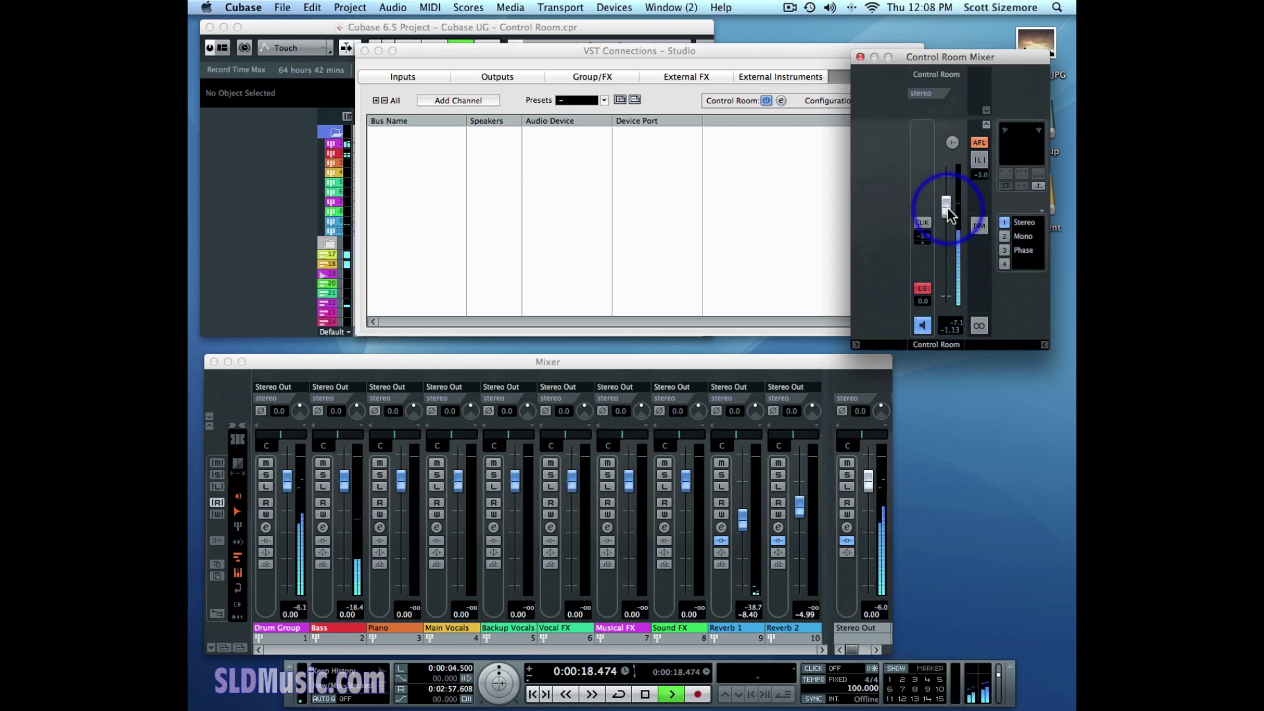
mouse_move(949, 214)
left_mouse_down()
mouse_move(955, 314)
mouse_move(847, 528)
mouse_move(953, 324)
mouse_move(945, 205)
left_mouse_up()
left_click(948, 304)
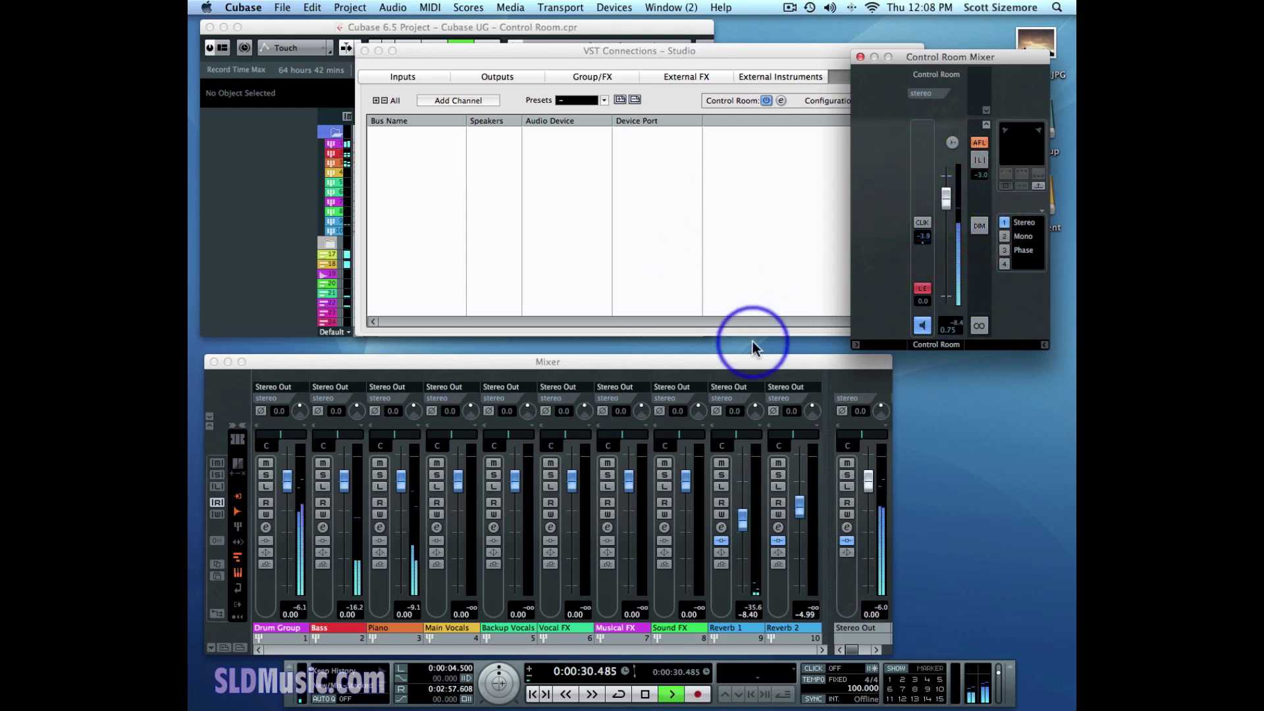
key("space")
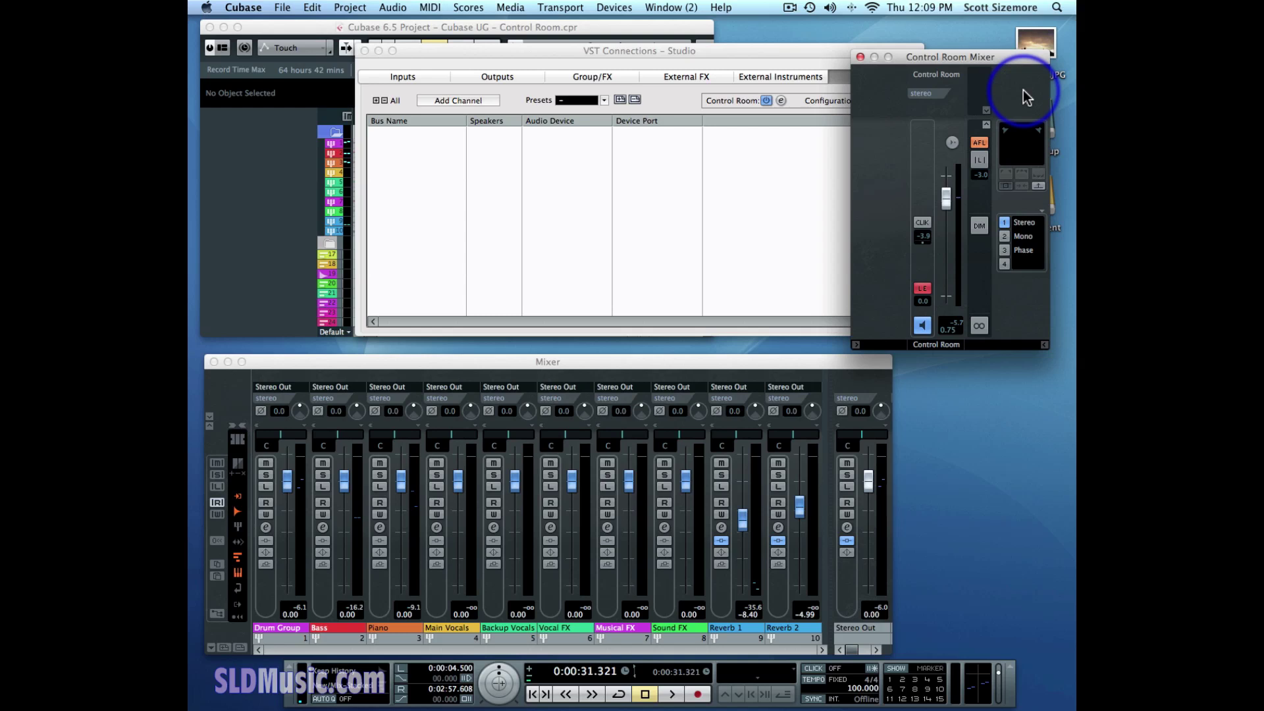
Add a stereo monitor channel to the Studio connections.
left_click(494, 48)
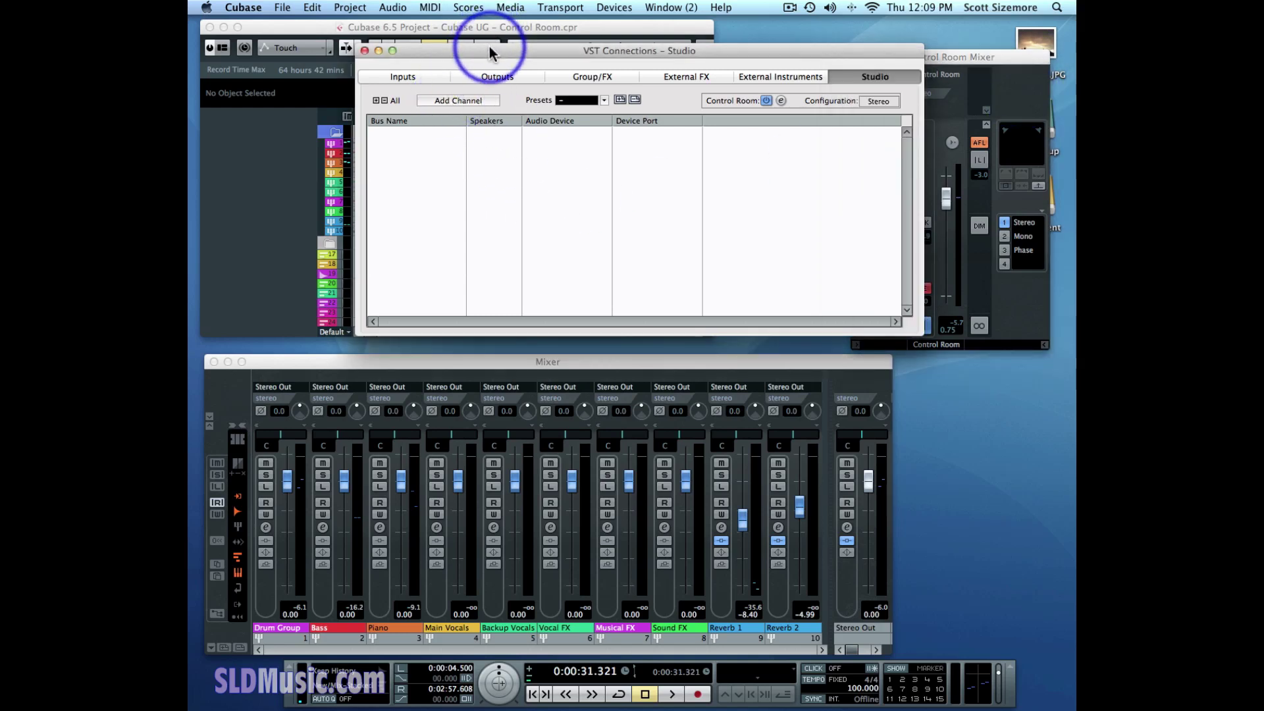
left_click(460, 102)
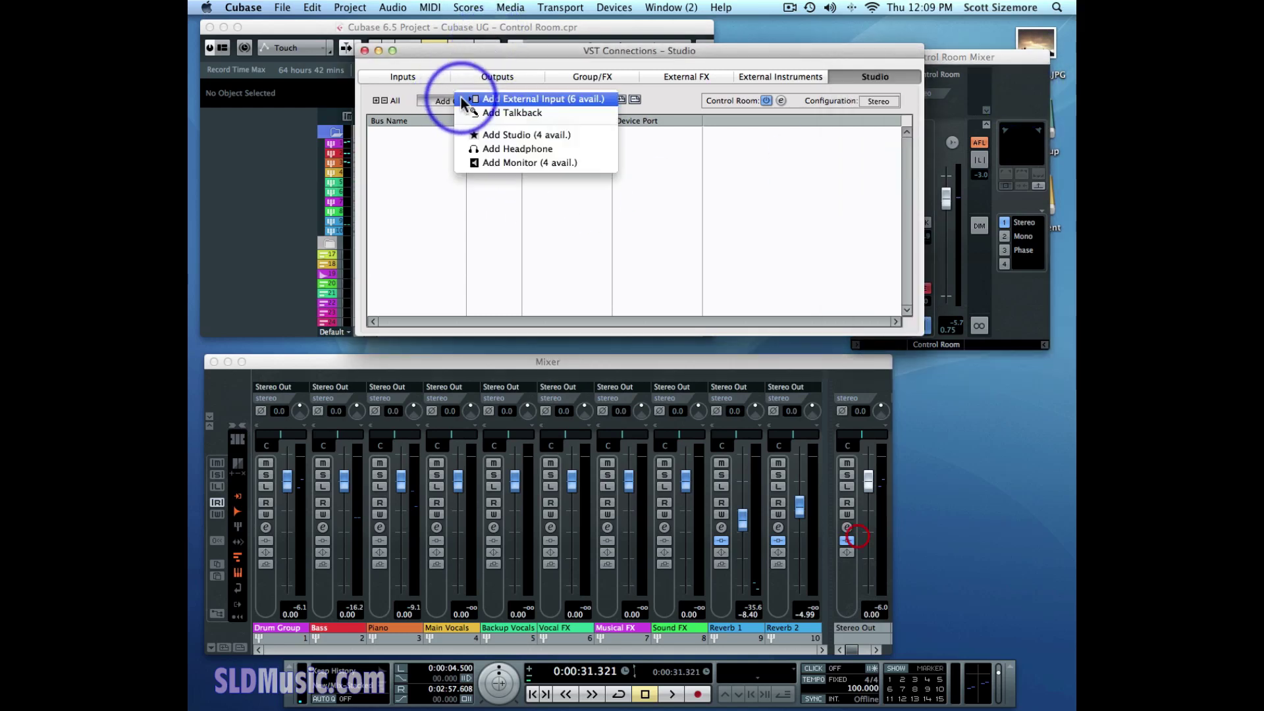
left_click(503, 162)
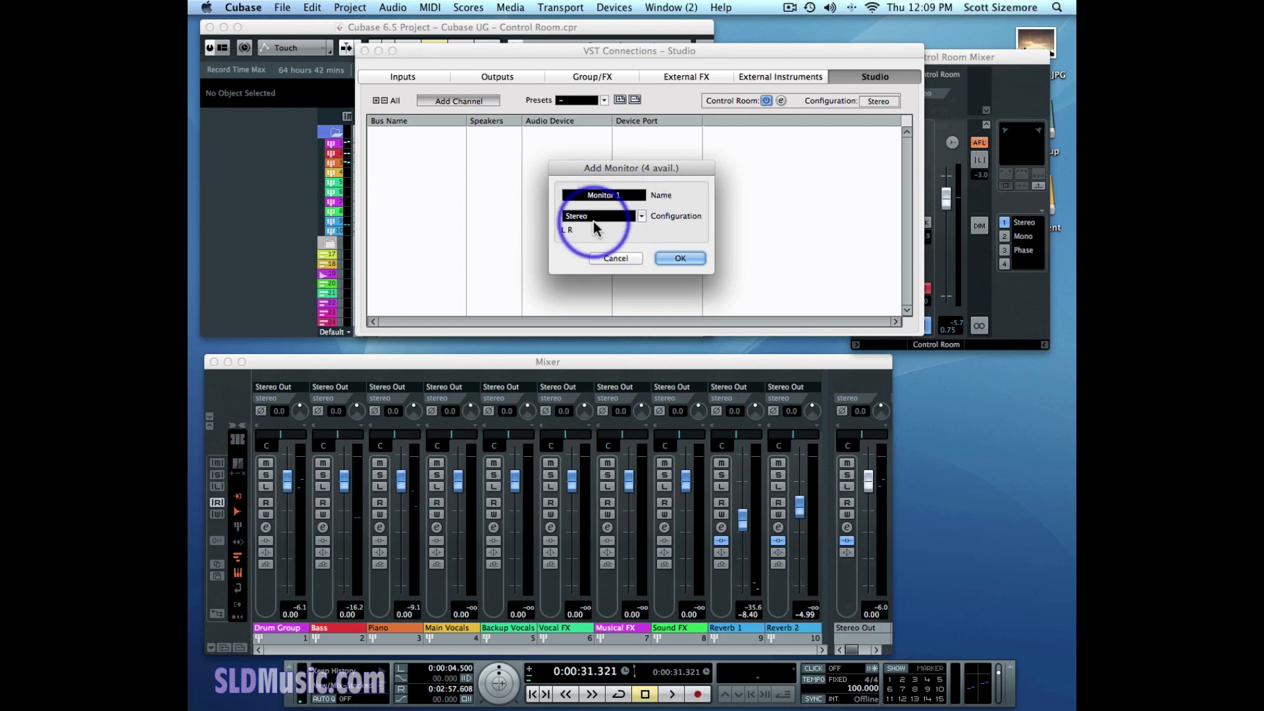
left_click(689, 264)
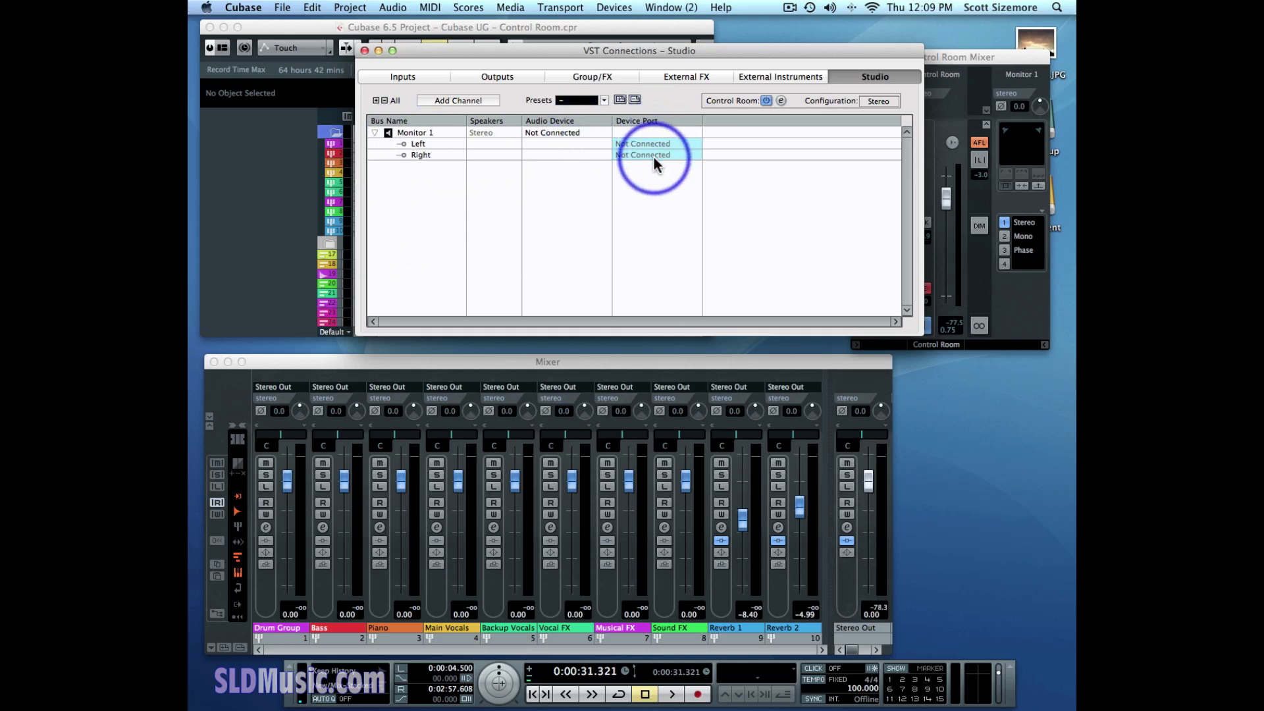
Assign Monitor 1's left and right channels to MR816CSX S/PDIF (coax) L and R, the ports used by Stereo Out.
left_click(505, 77)
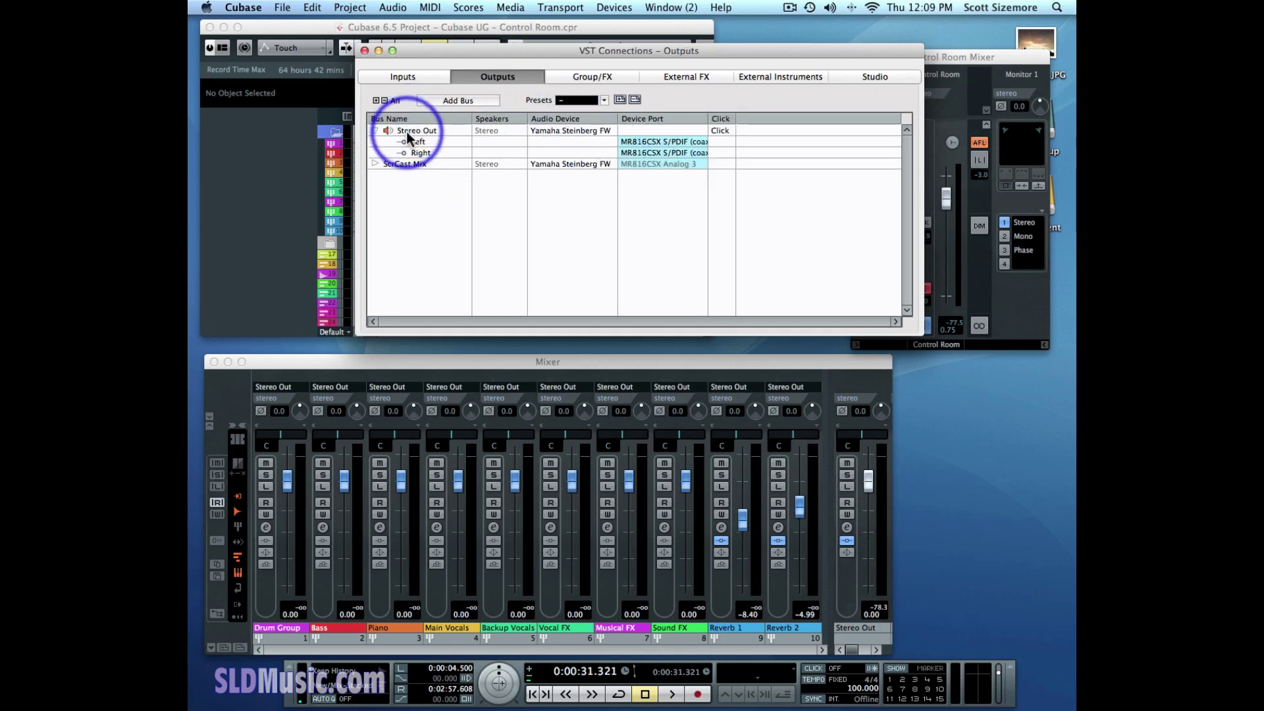
left_click(853, 76)
left_click(642, 143)
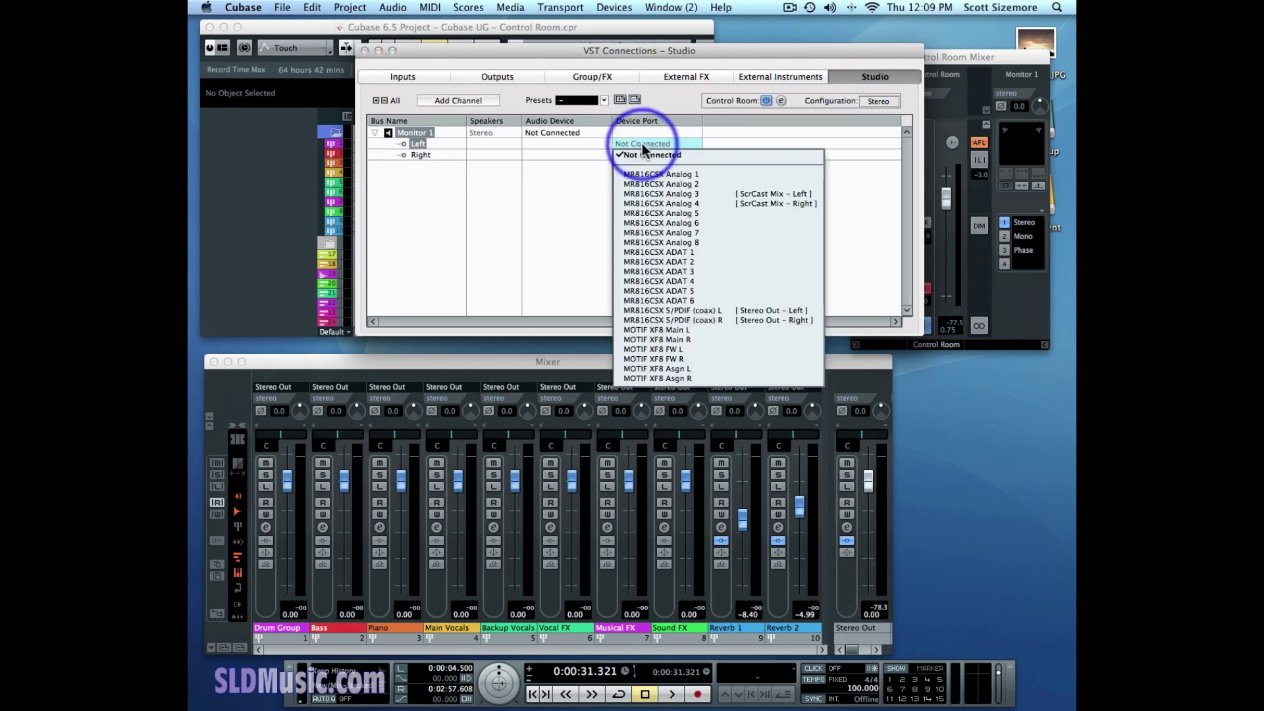
left_click(645, 311)
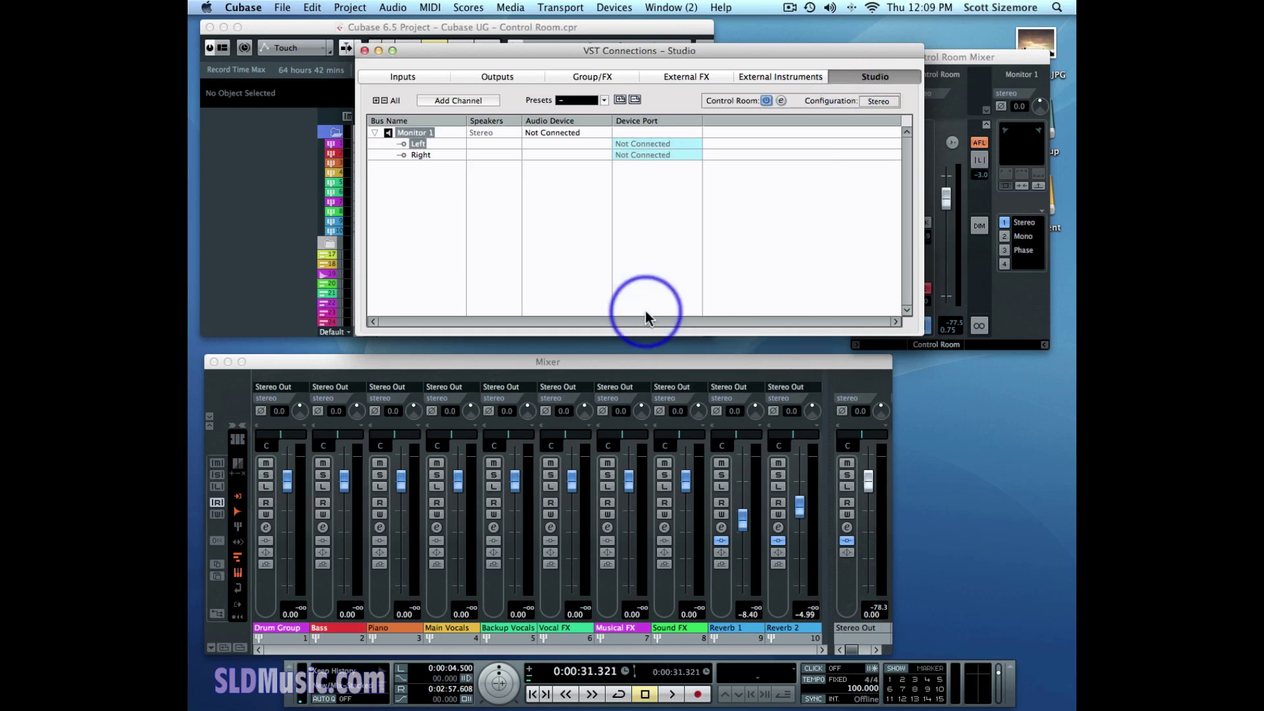
left_click_drag(650, 155, 665, 329)
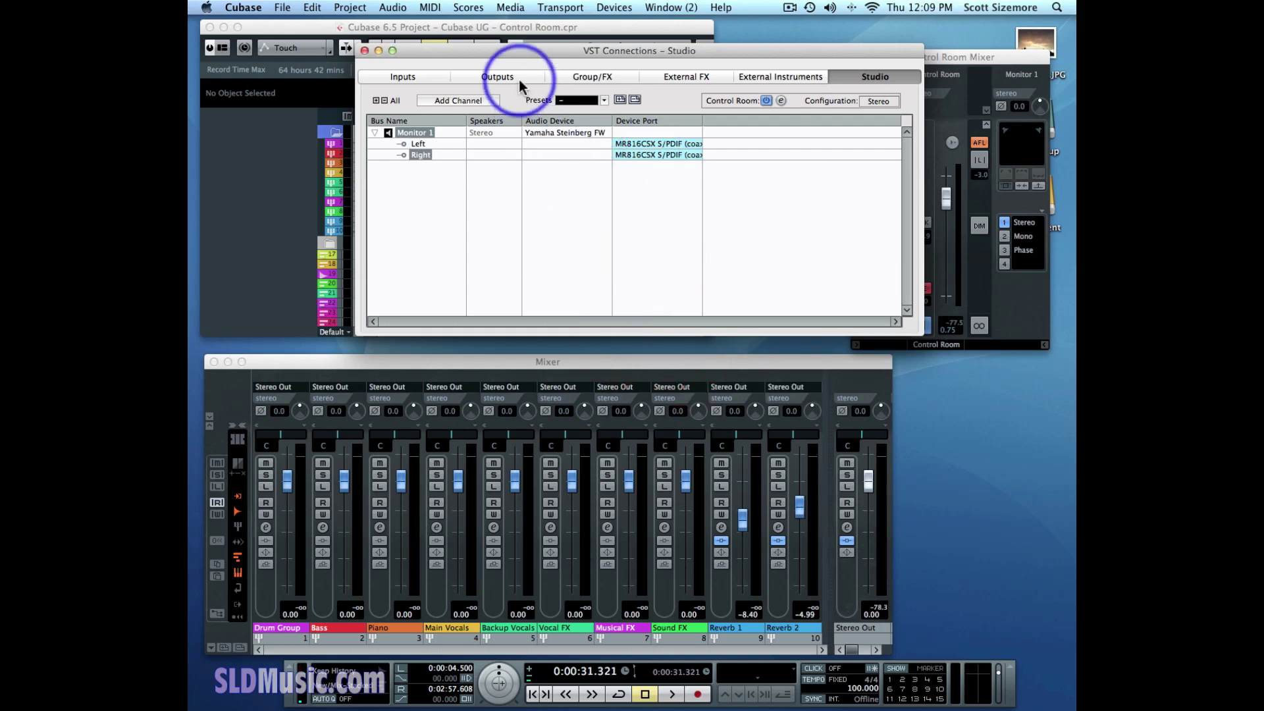
Review the Stereo Out and Monitor 1 port assignments and the Audio Mixdown export option, and close VST Connections.
left_click(499, 75)
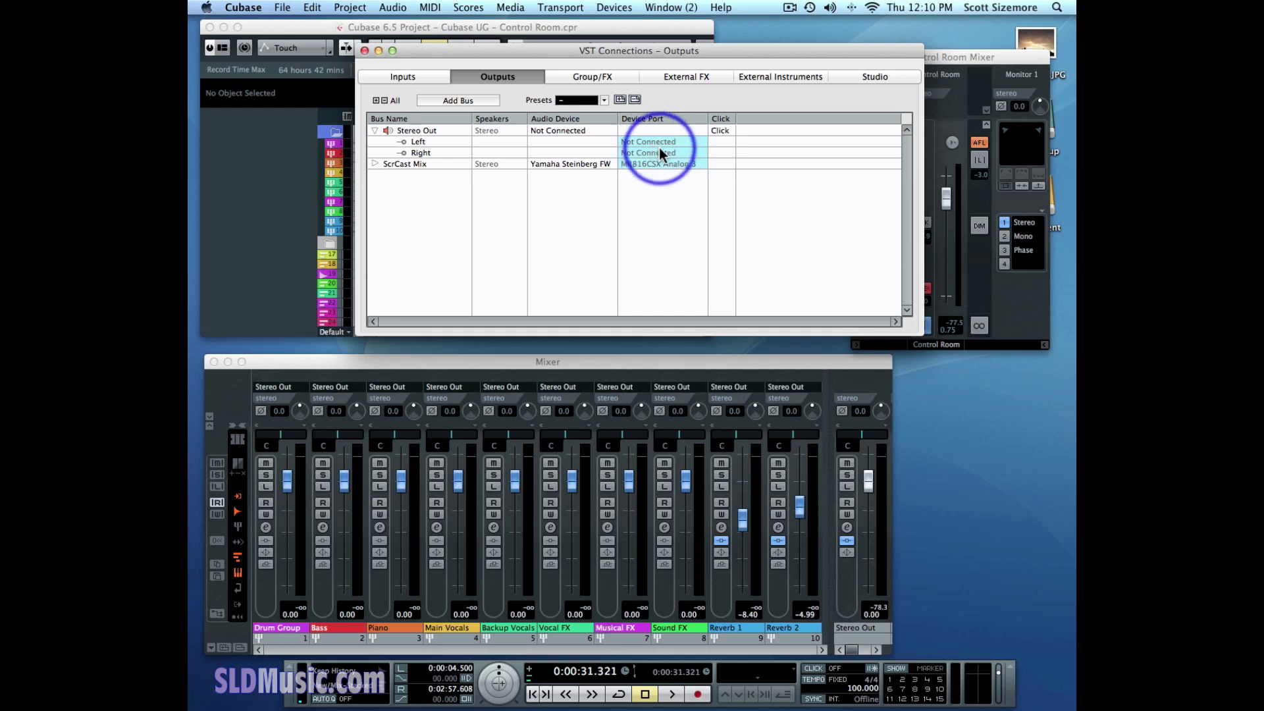
left_click(283, 8)
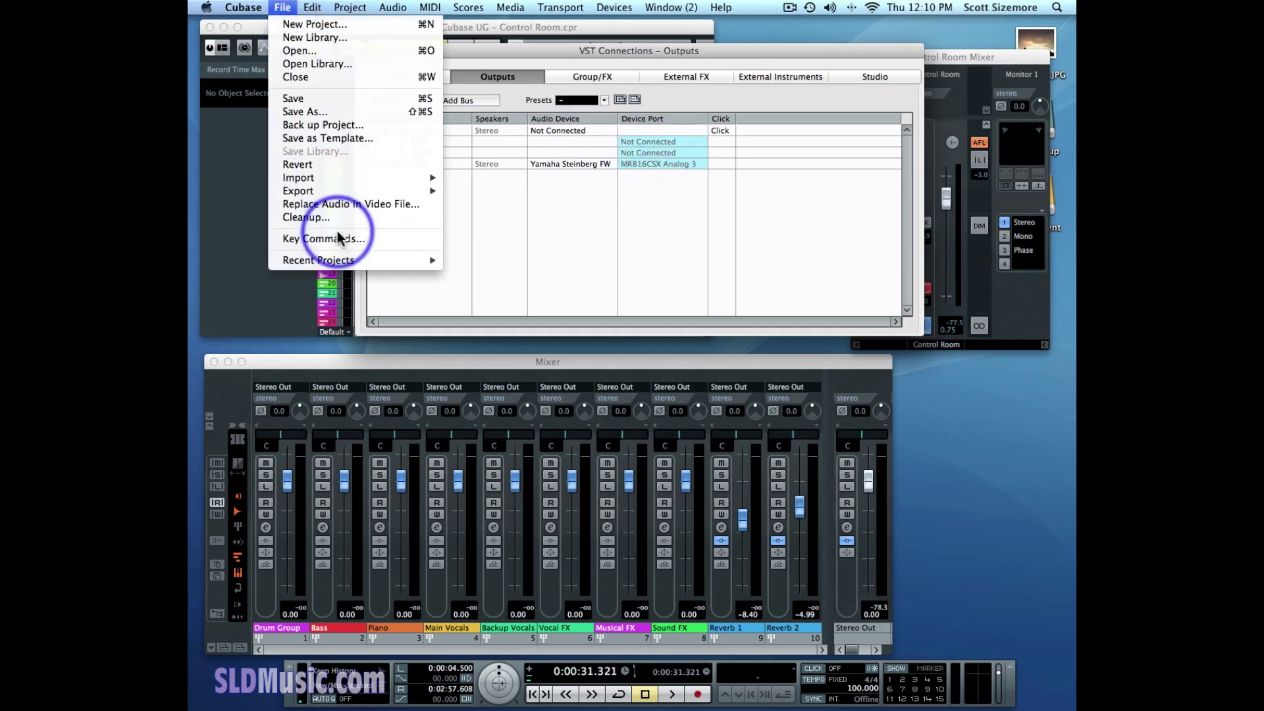
mouse_move(339, 191)
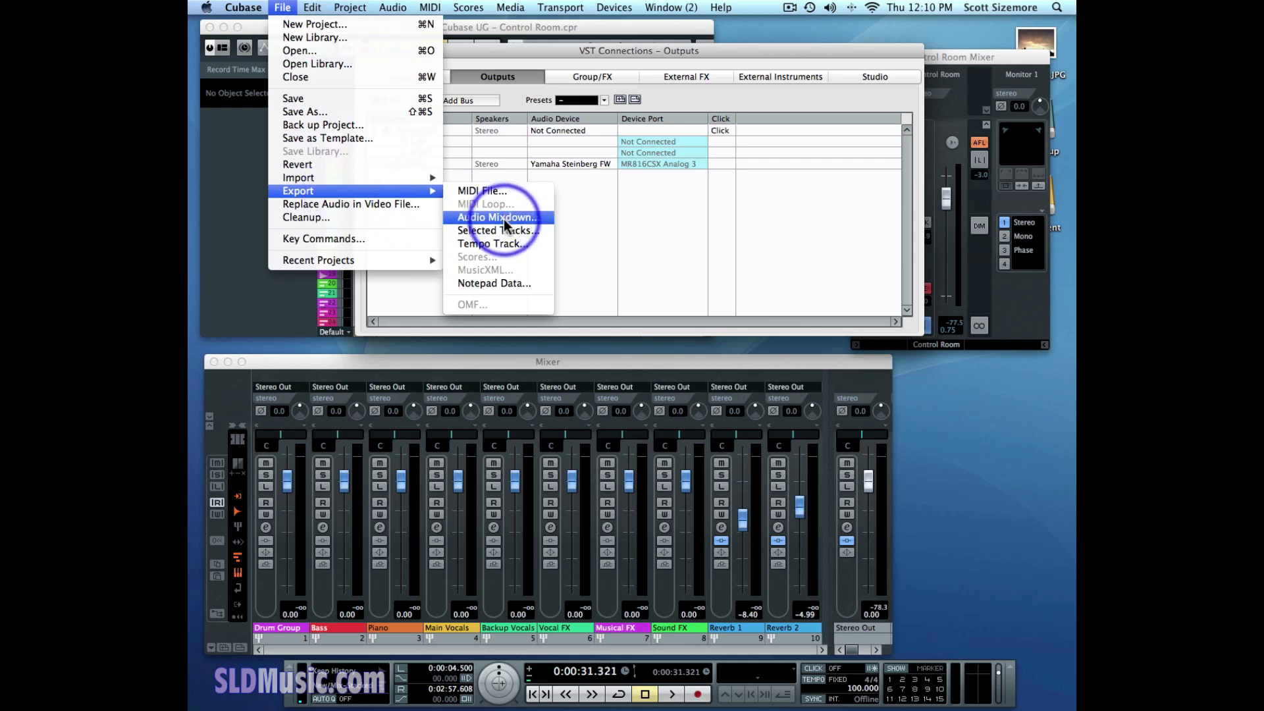
left_click(685, 96)
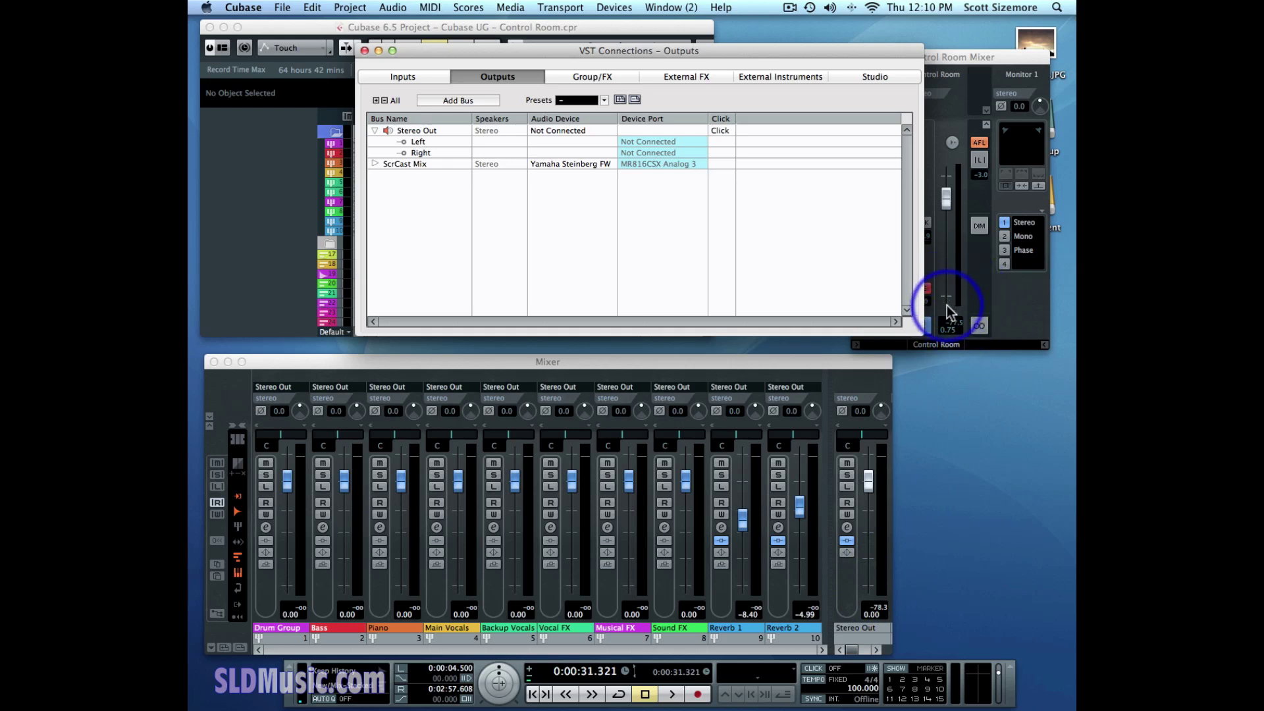
left_click(880, 77)
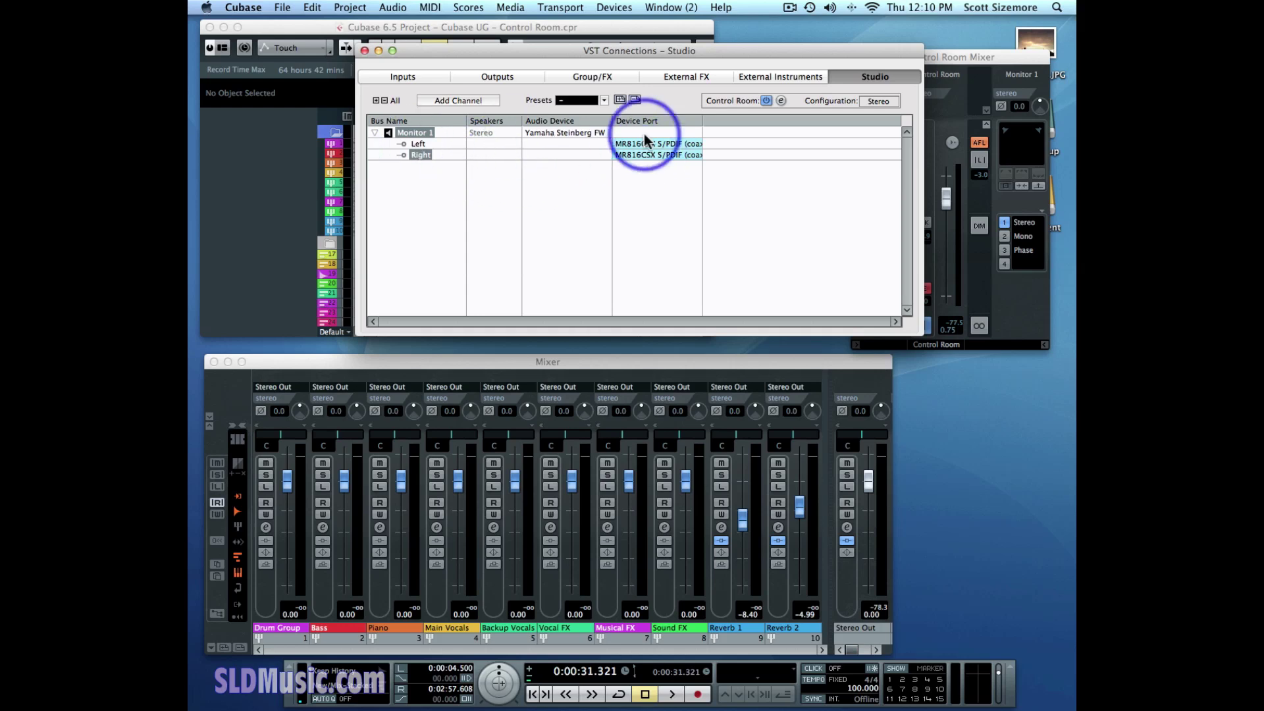
left_click(364, 50)
Play from the left locator, pull the Control Room level to minimum, and bring it back to about -0.20.
key("KP_1")
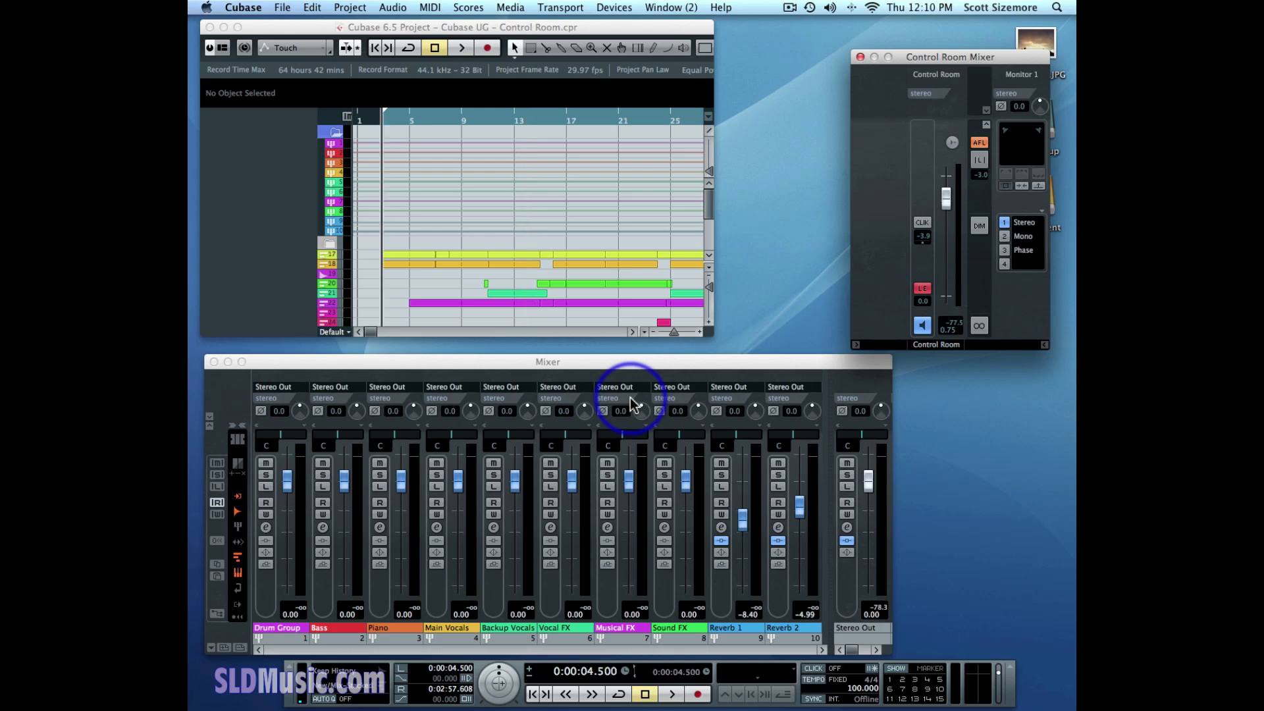
key("space")
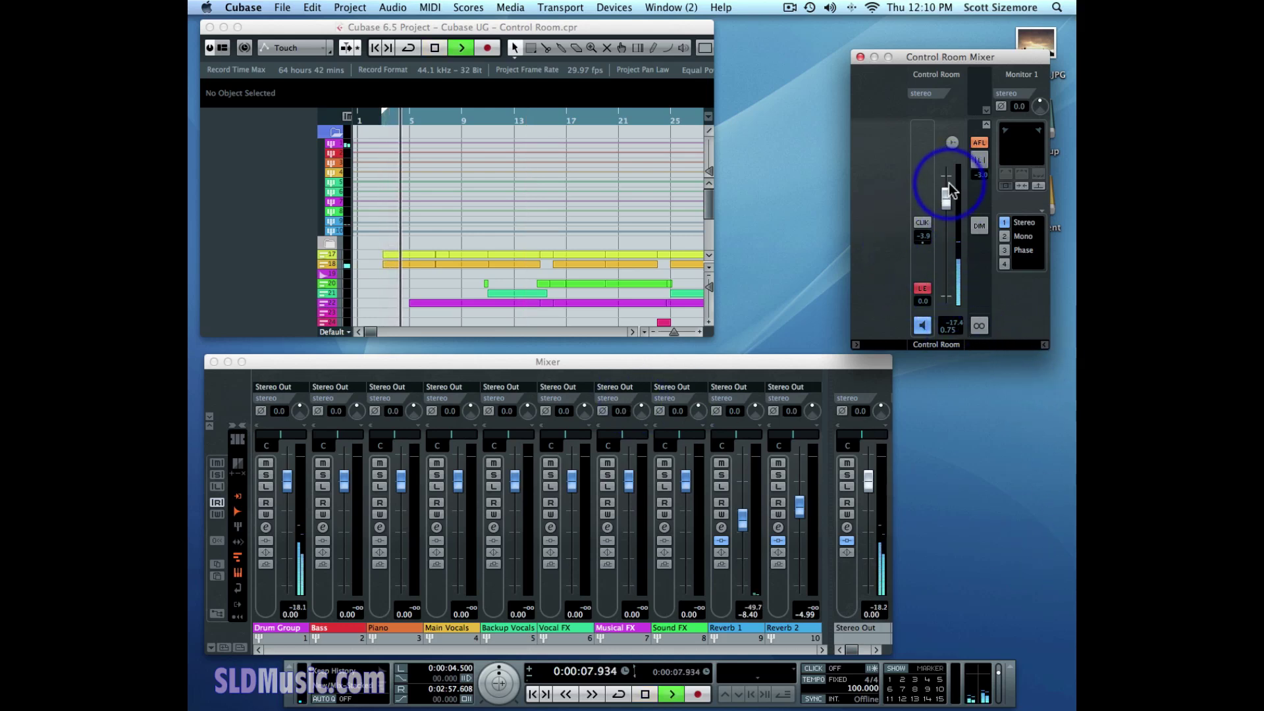
left_click_drag(949, 201, 947, 311)
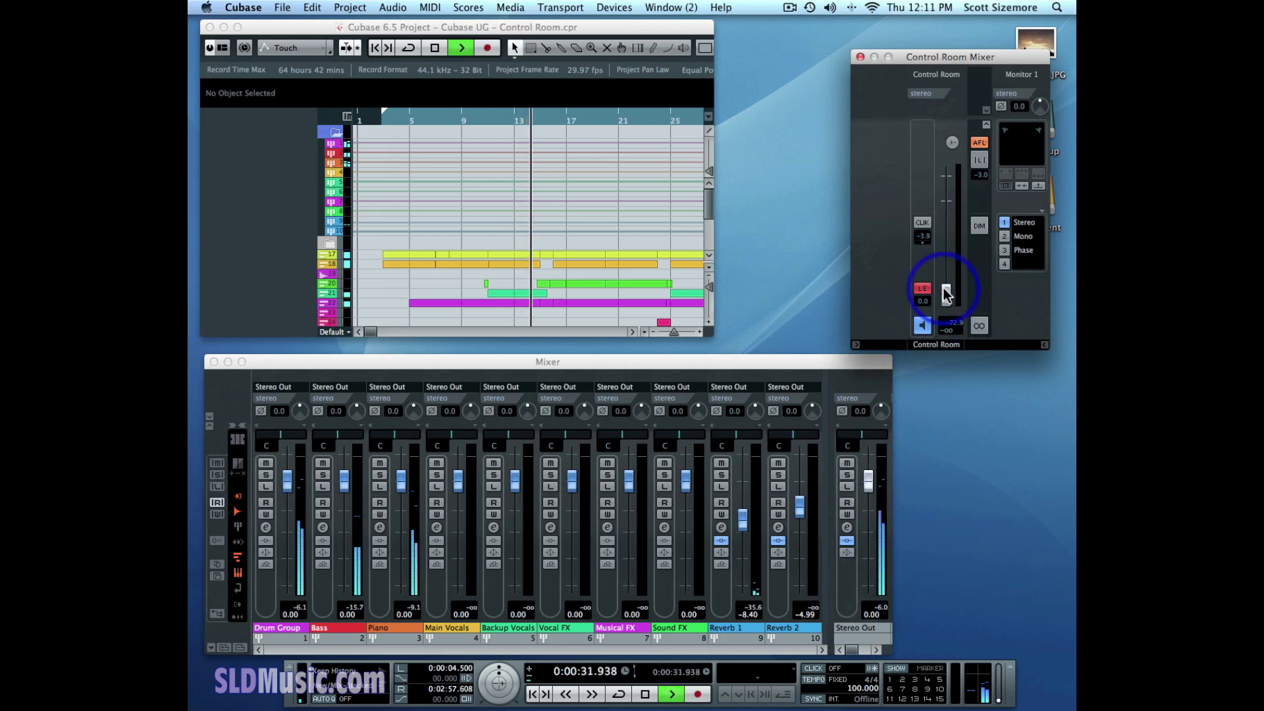
left_click_drag(948, 298, 950, 205)
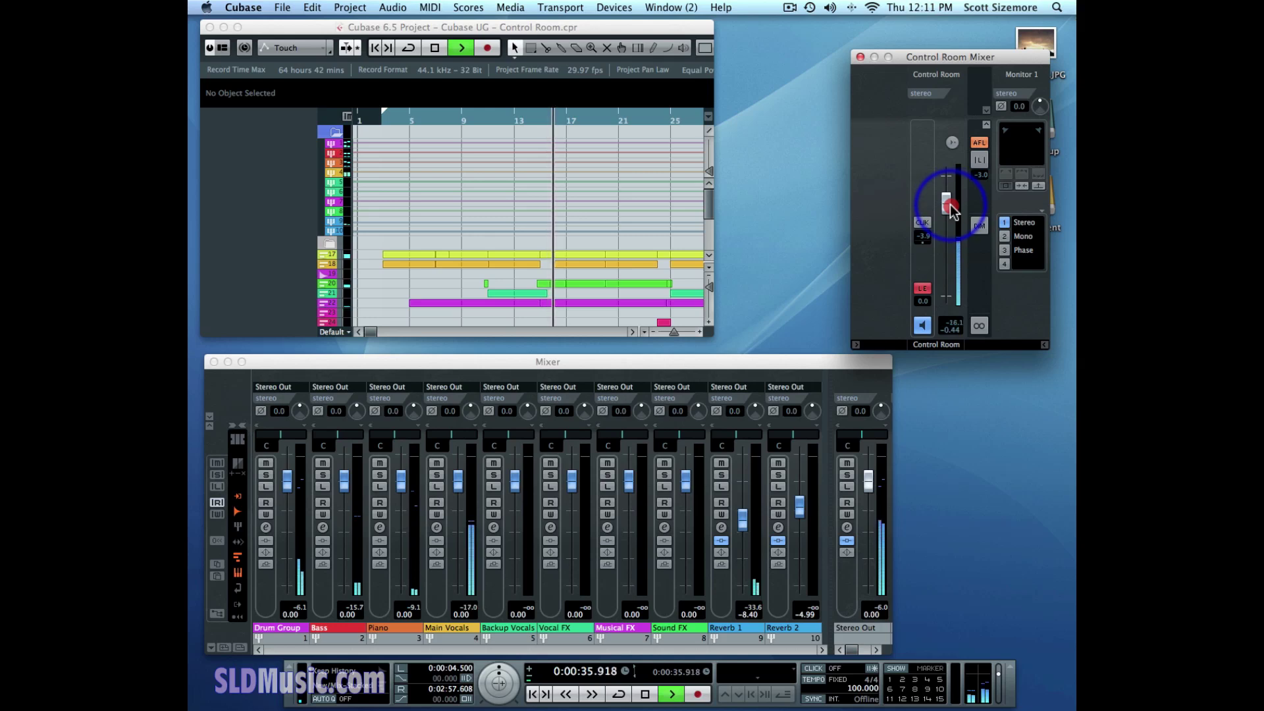
key("space")
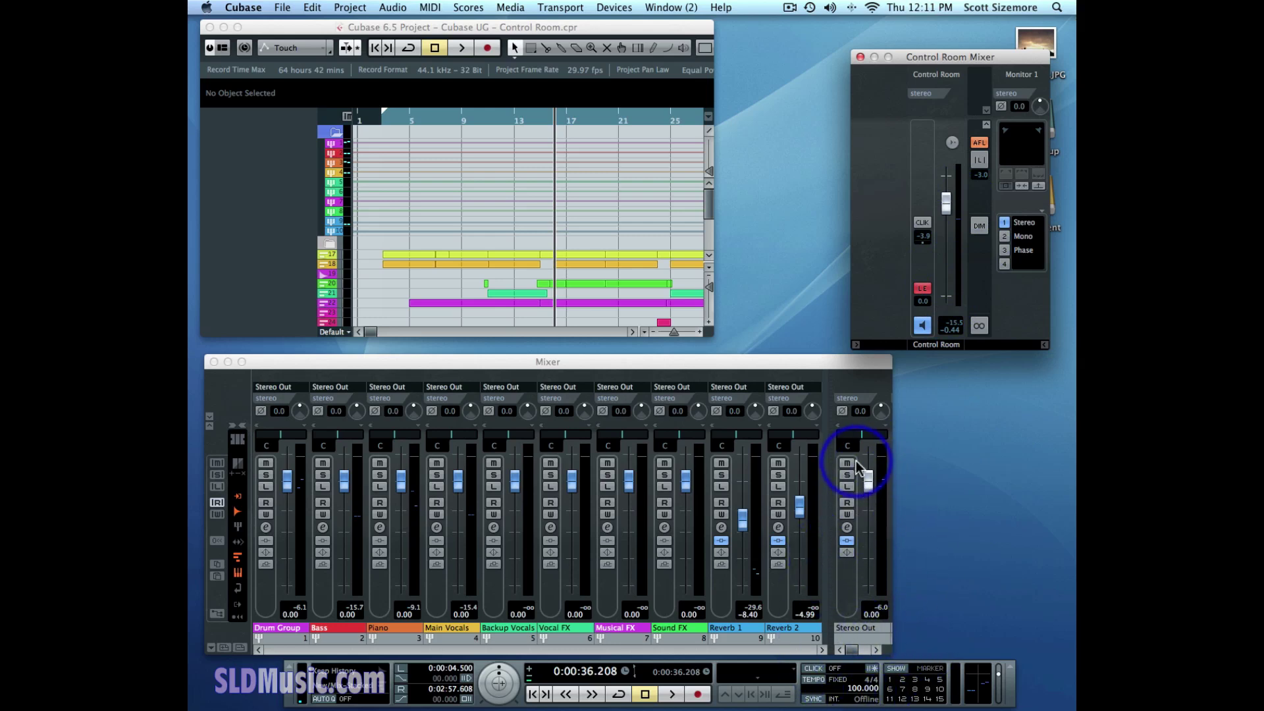
left_click(947, 204)
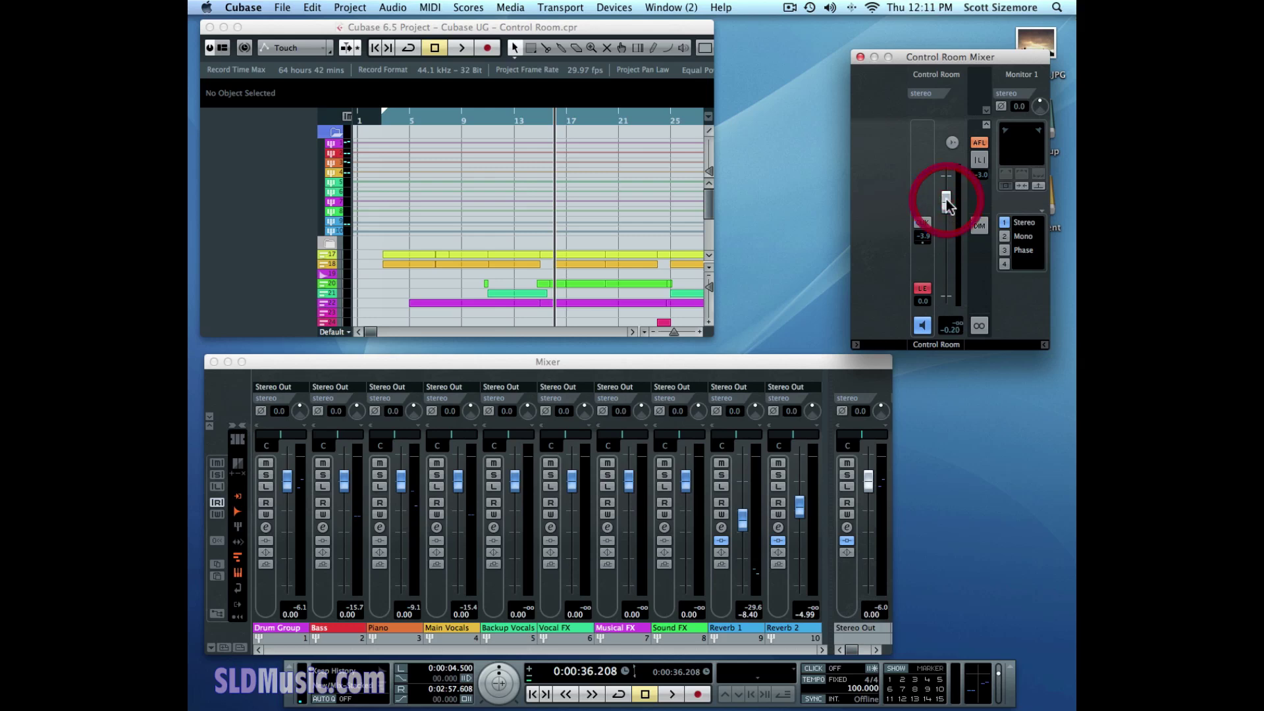
Close the Control Room Mixer and reopen it.
left_click(860, 58)
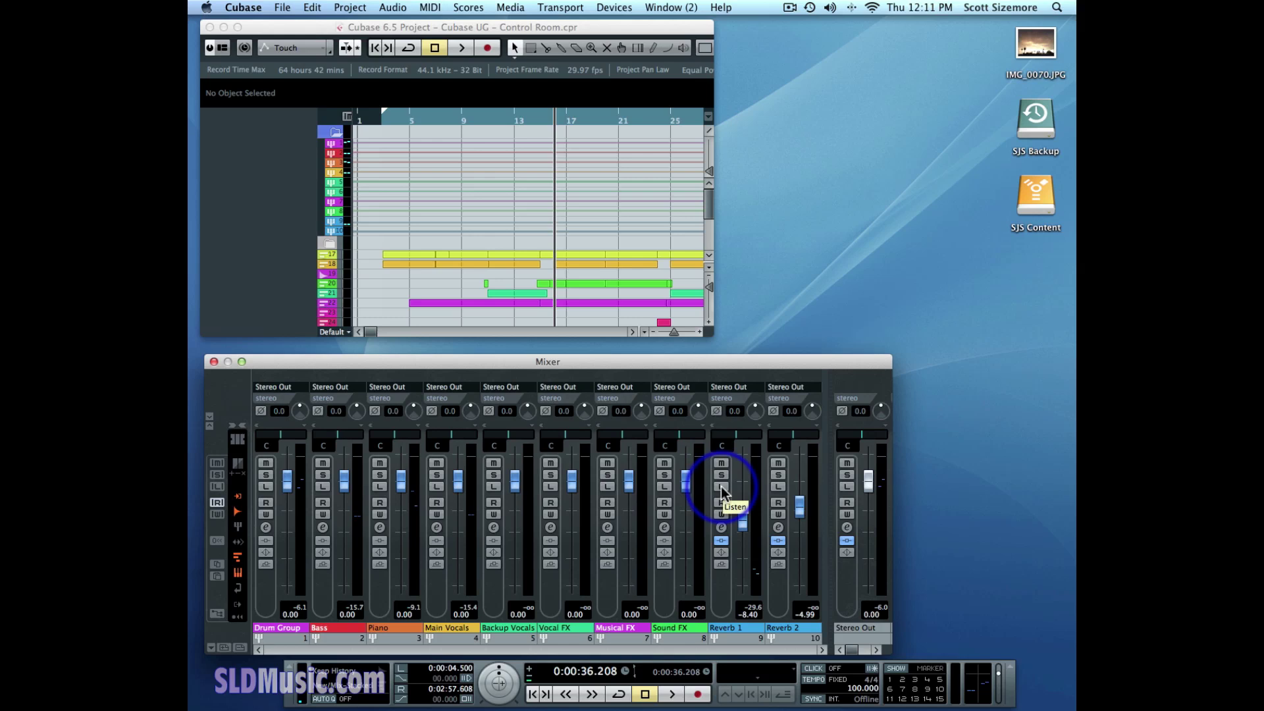
left_click(616, 7)
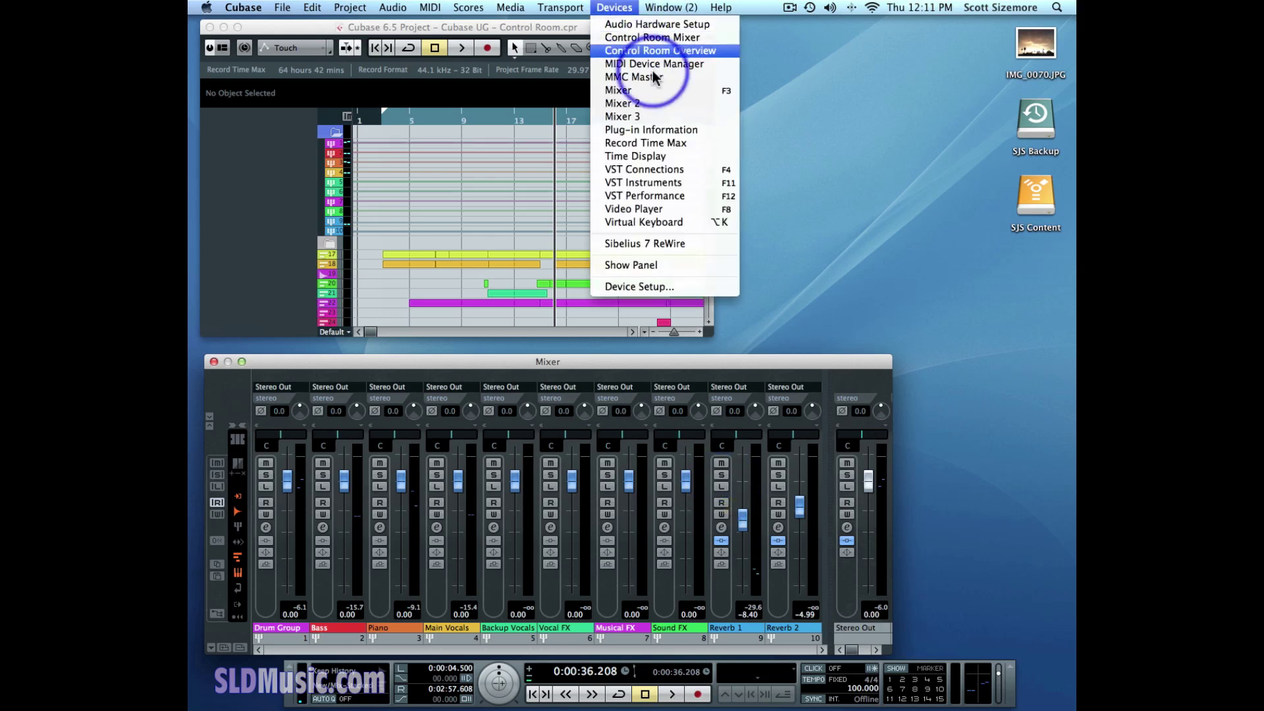
left_click(672, 38)
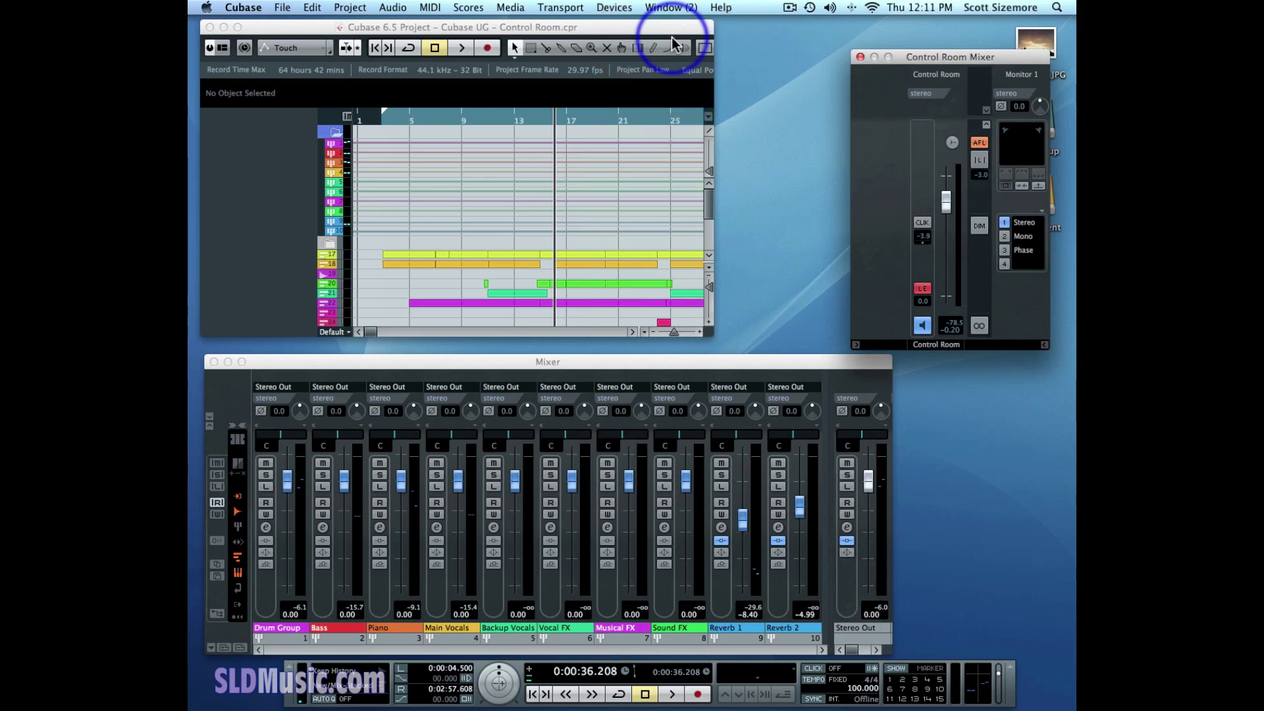